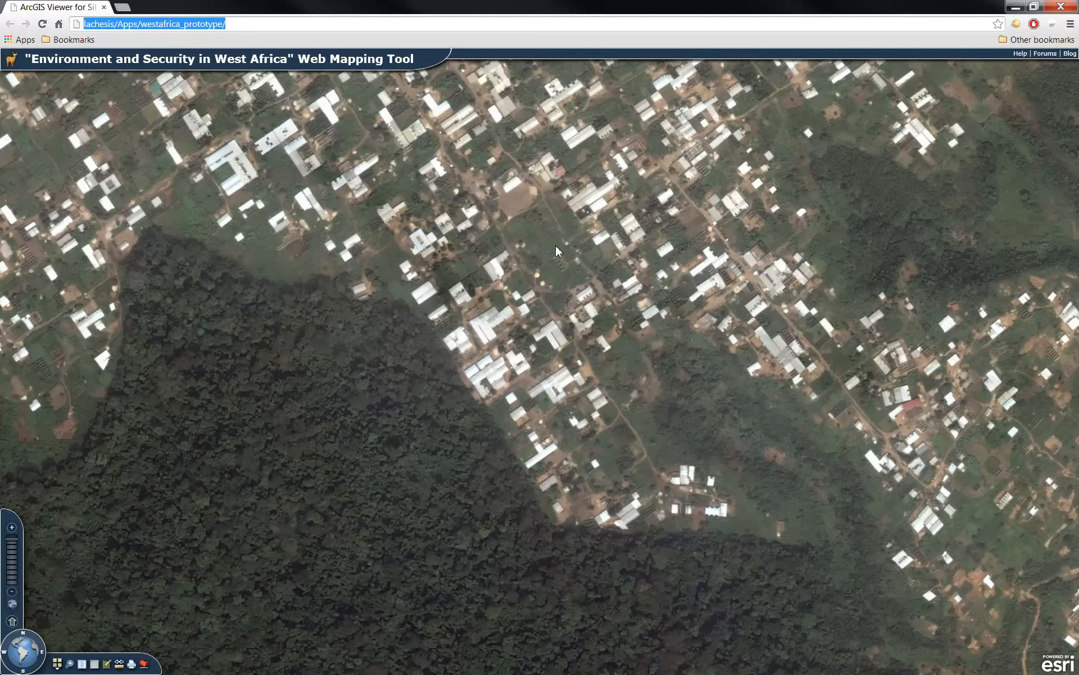
- Turn on the Ivory Coast protected areas layer and view the details of the protected area over the forest
{"action": "left_click", "coordinate": [83, 664]}
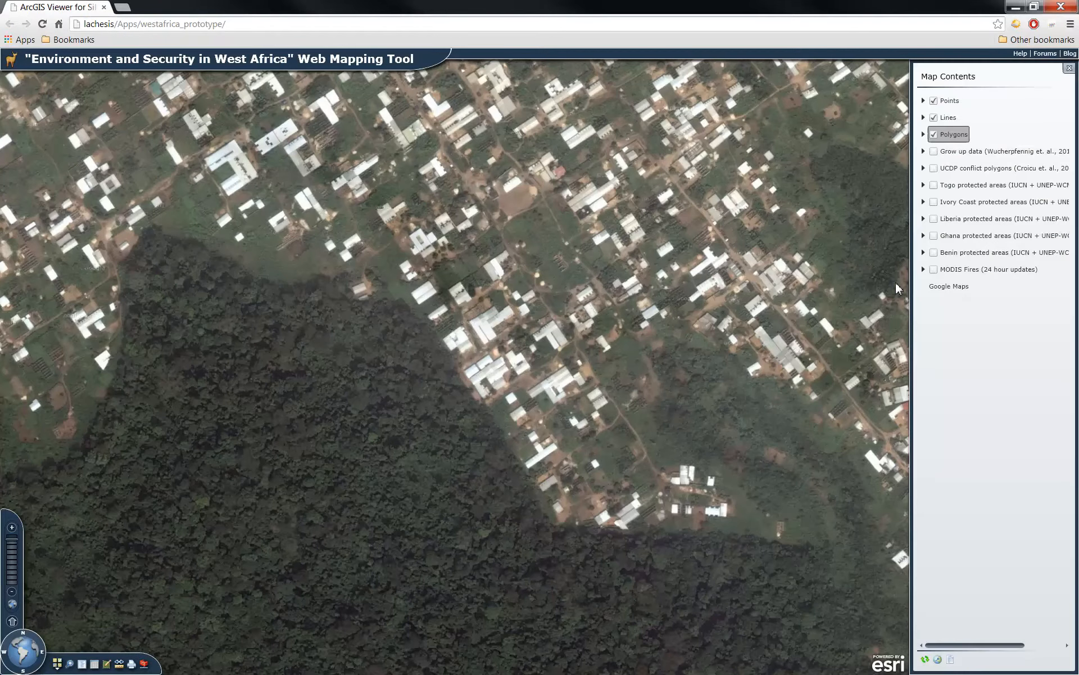
{"action": "left_click", "coordinate": [934, 202]}
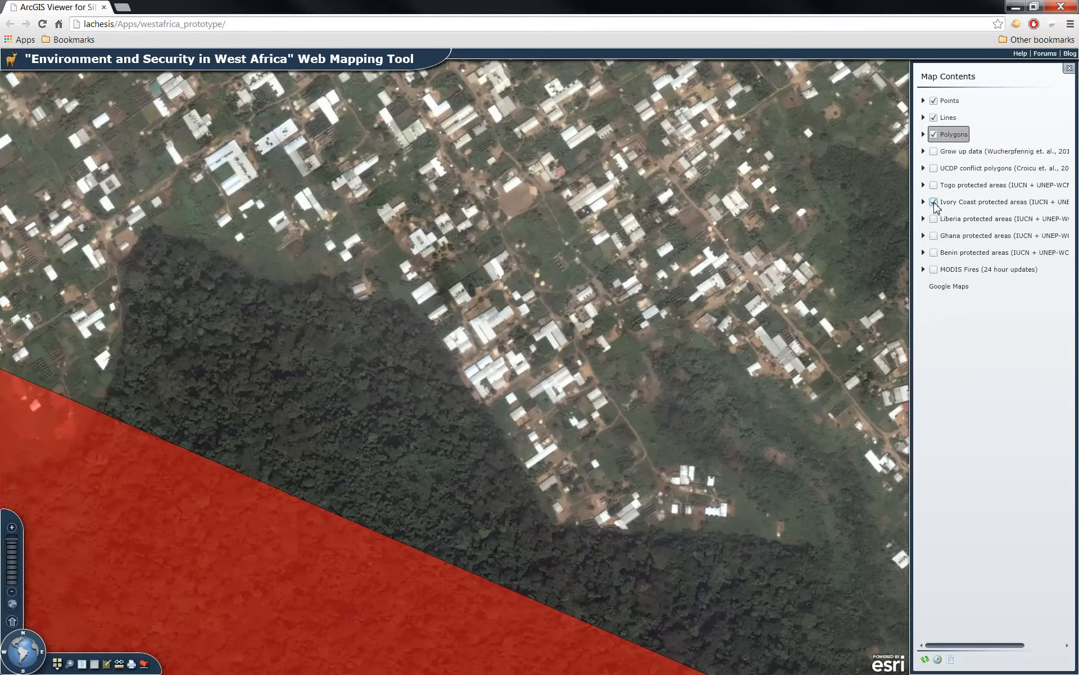
{"action": "scroll", "coordinate": [190, 553], "scroll_direction": "up", "scroll_amount": 1}
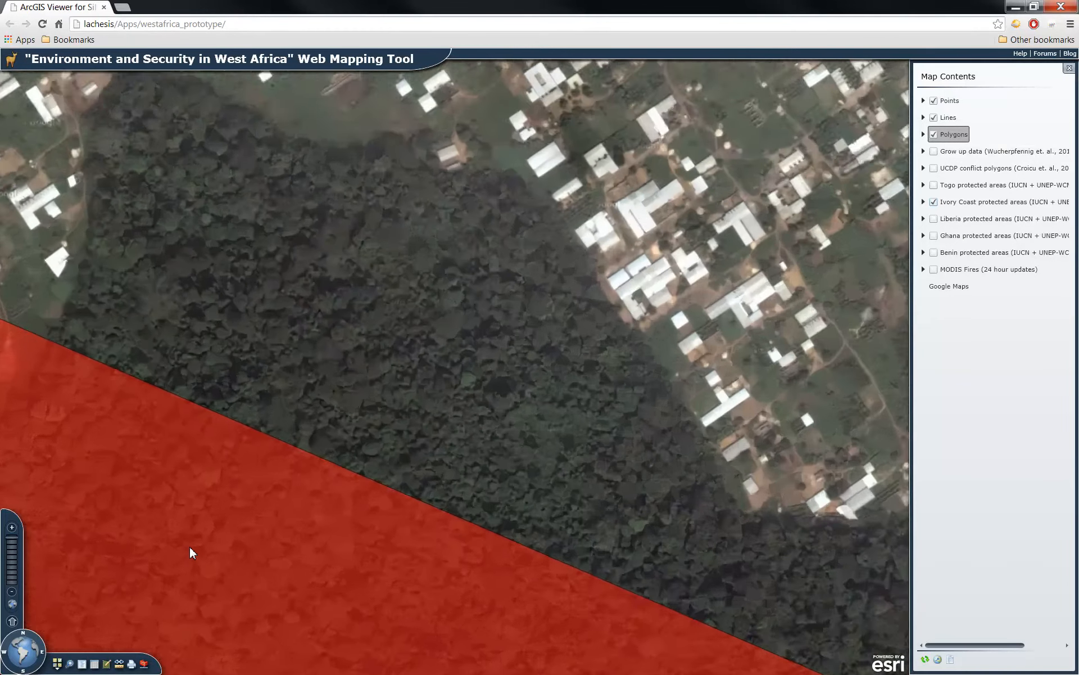
{"action": "left_click", "coordinate": [198, 515]}
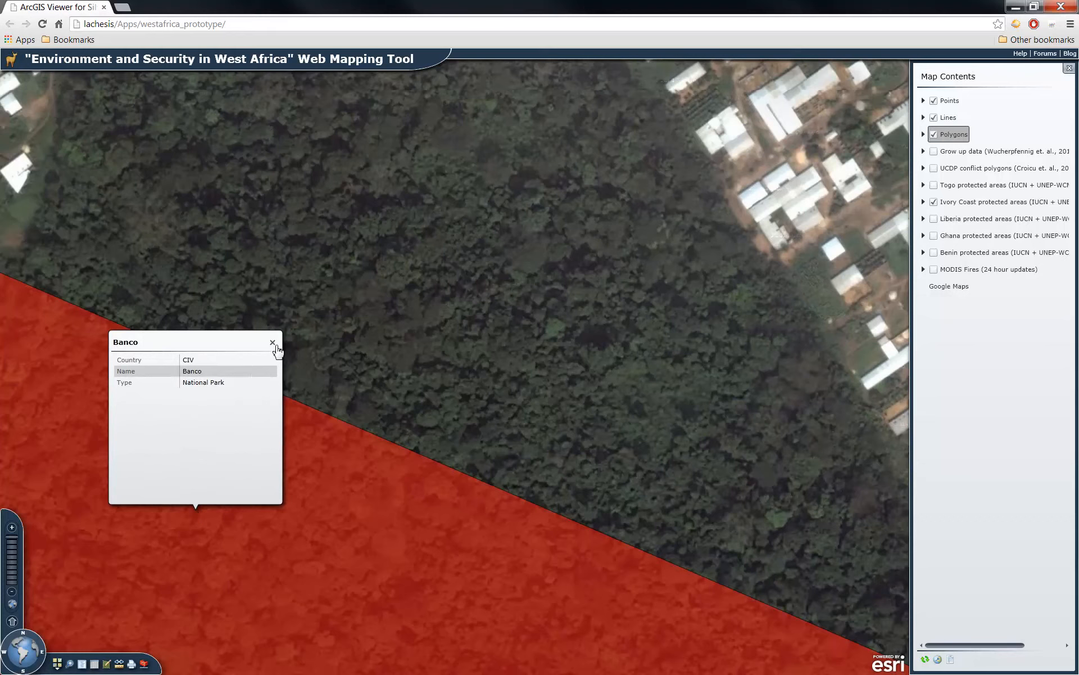
{"action": "left_click", "coordinate": [273, 343]}
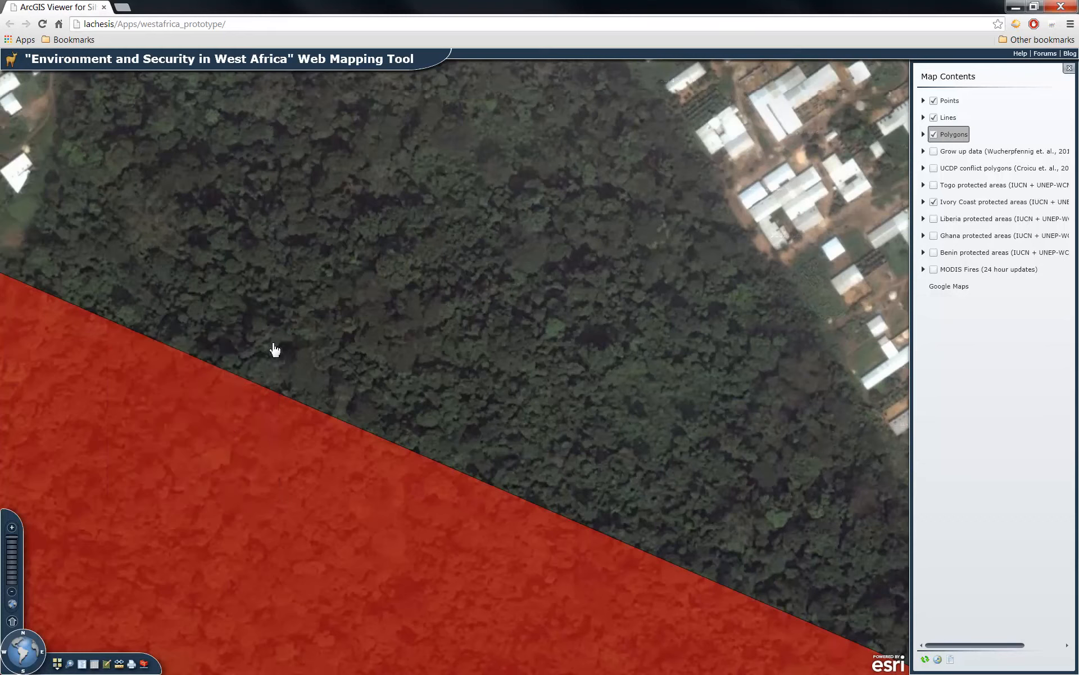
- Hide the Ivory Coast protected areas layer and close the map contents list
{"action": "left_click", "coordinate": [934, 201]}
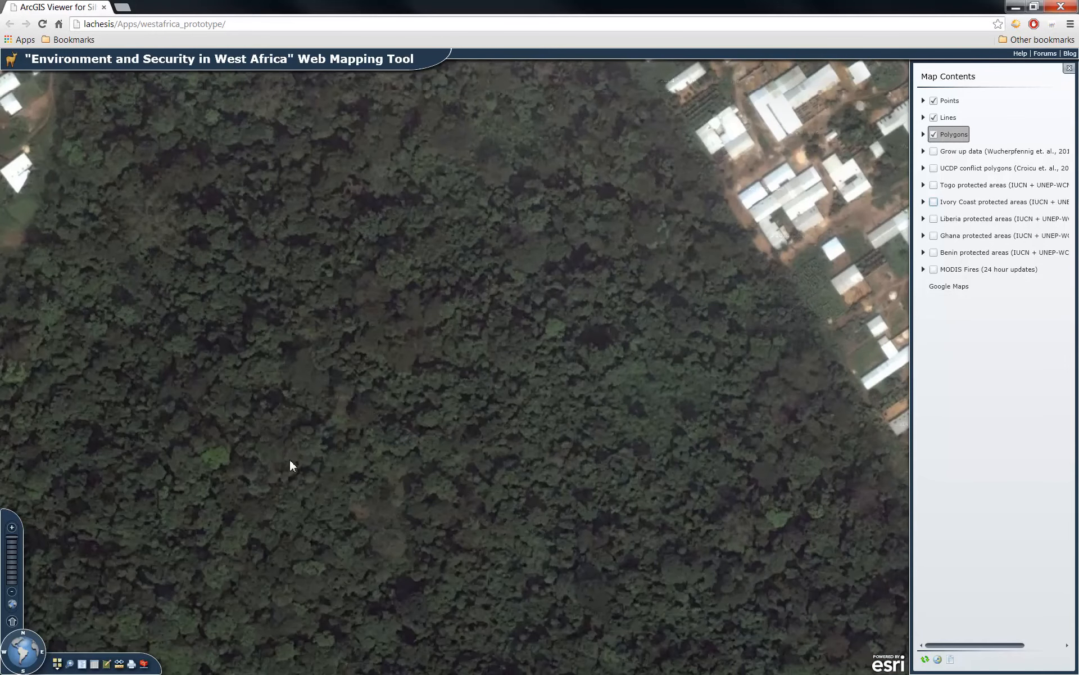
{"action": "left_click", "coordinate": [12, 592]}
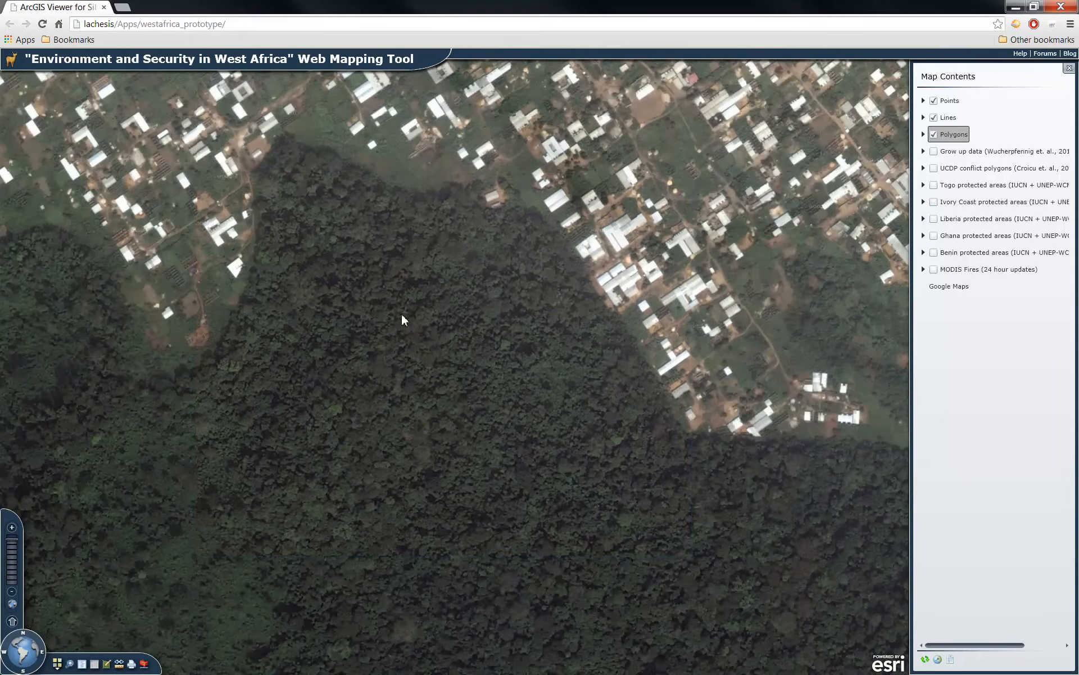
{"action": "left_click", "coordinate": [1068, 68]}
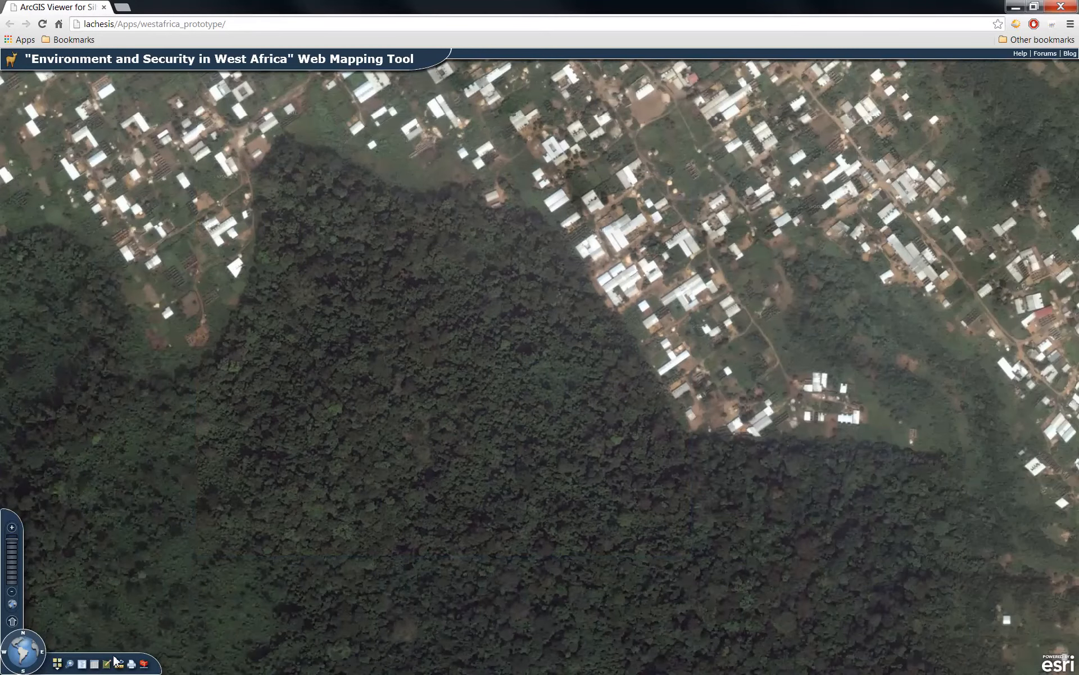
- Add an animal observation point in the northern corner of the forest with the note "White Rhino"
{"action": "left_click", "coordinate": [106, 664]}
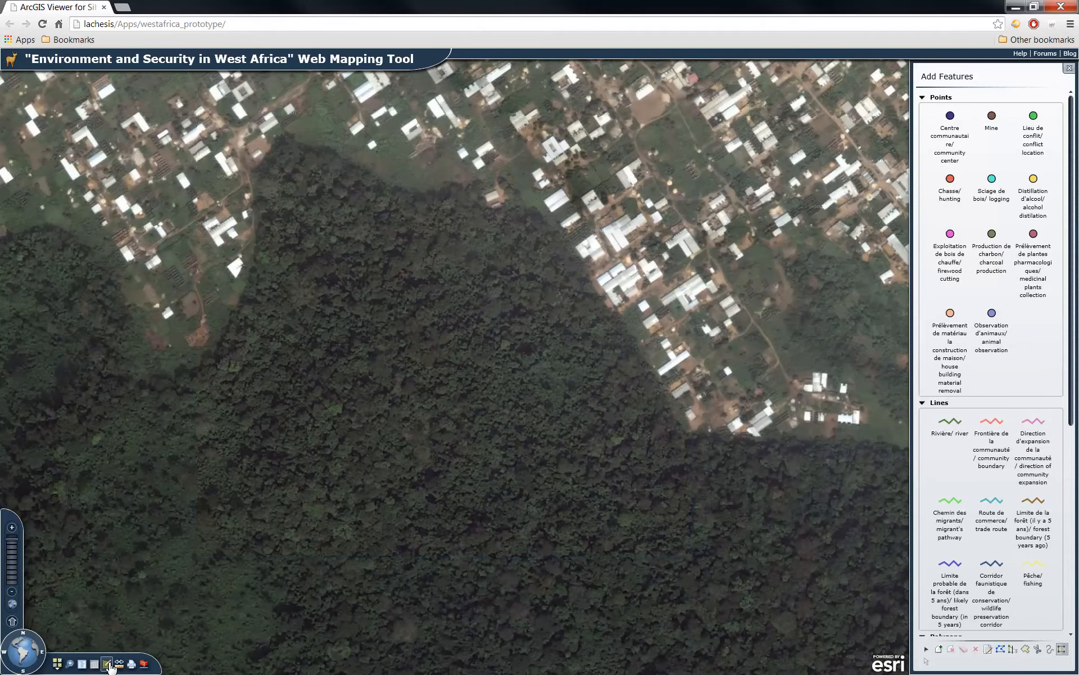
{"action": "left_click", "coordinate": [994, 326]}
{"action": "left_click", "coordinate": [293, 177]}
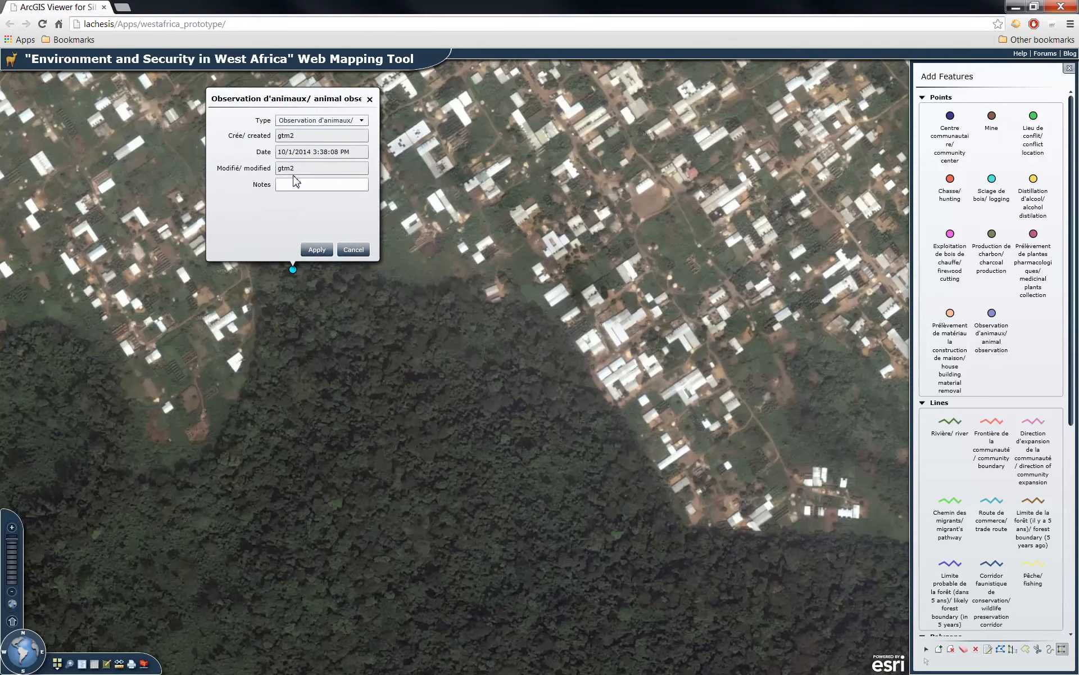
{"action": "left_click", "coordinate": [295, 185]}
{"action": "type", "text": "White Rhino"}
{"action": "left_click", "coordinate": [319, 251]}
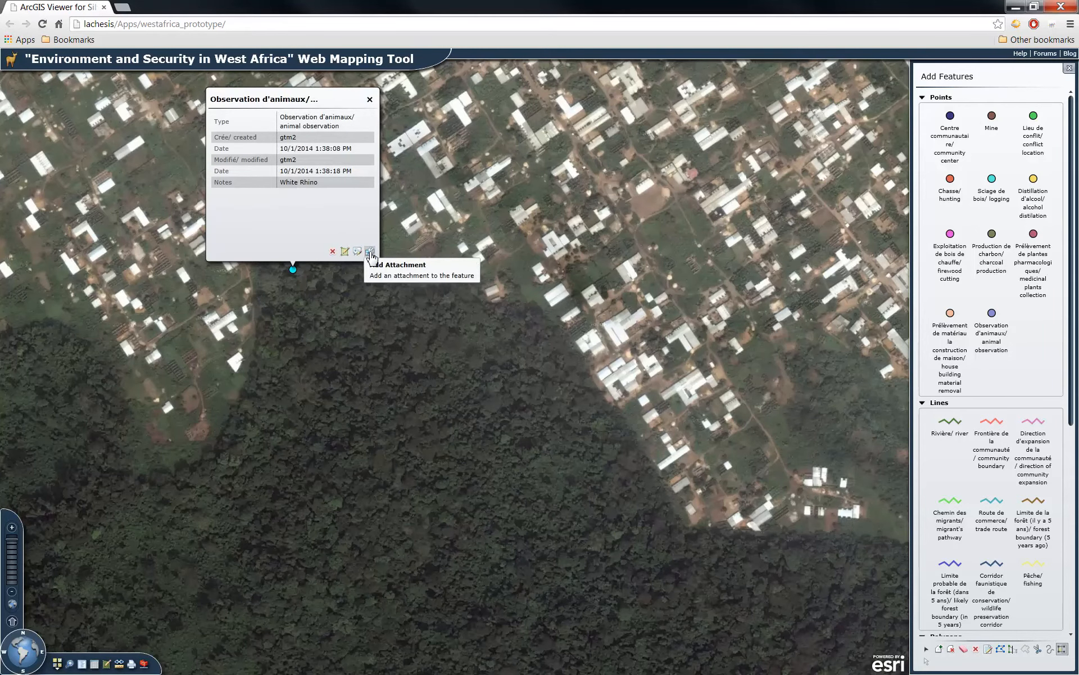
- Try to add a file attachment to the White Rhino observation and close its details
{"action": "left_click", "coordinate": [371, 253]}
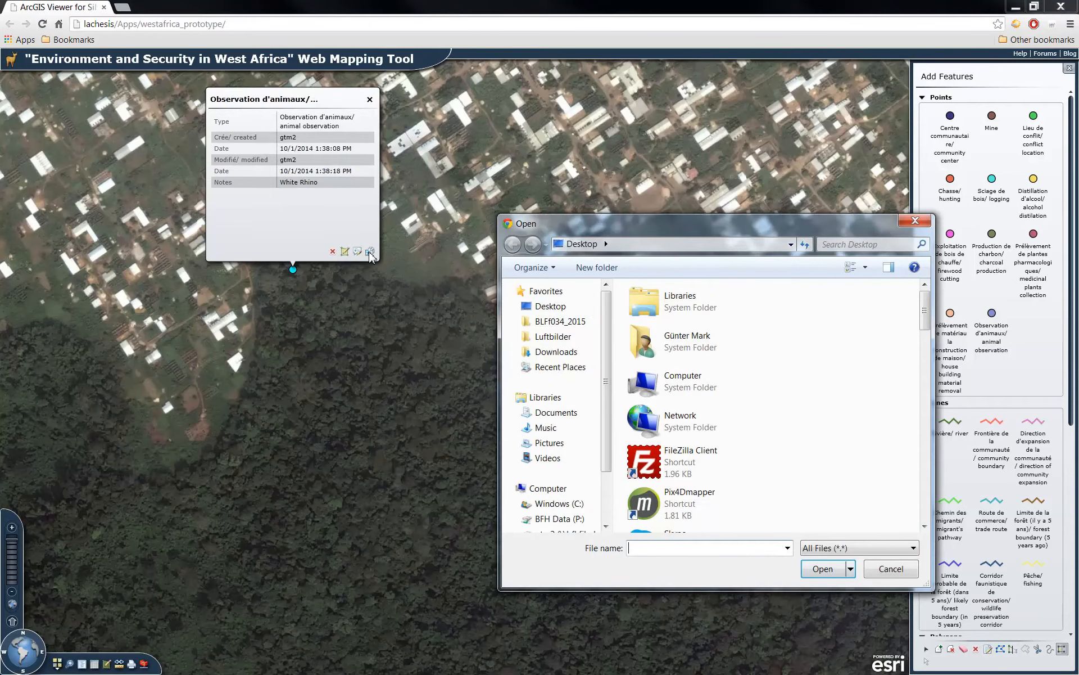
{"action": "left_click", "coordinate": [886, 570]}
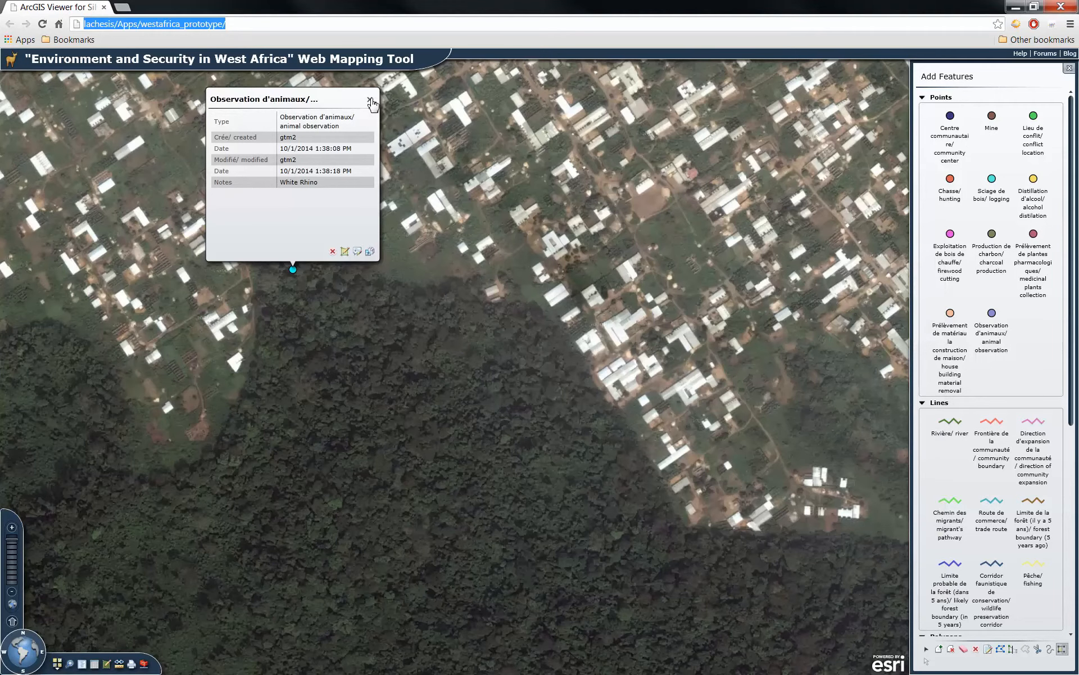
{"action": "left_click", "coordinate": [371, 100]}
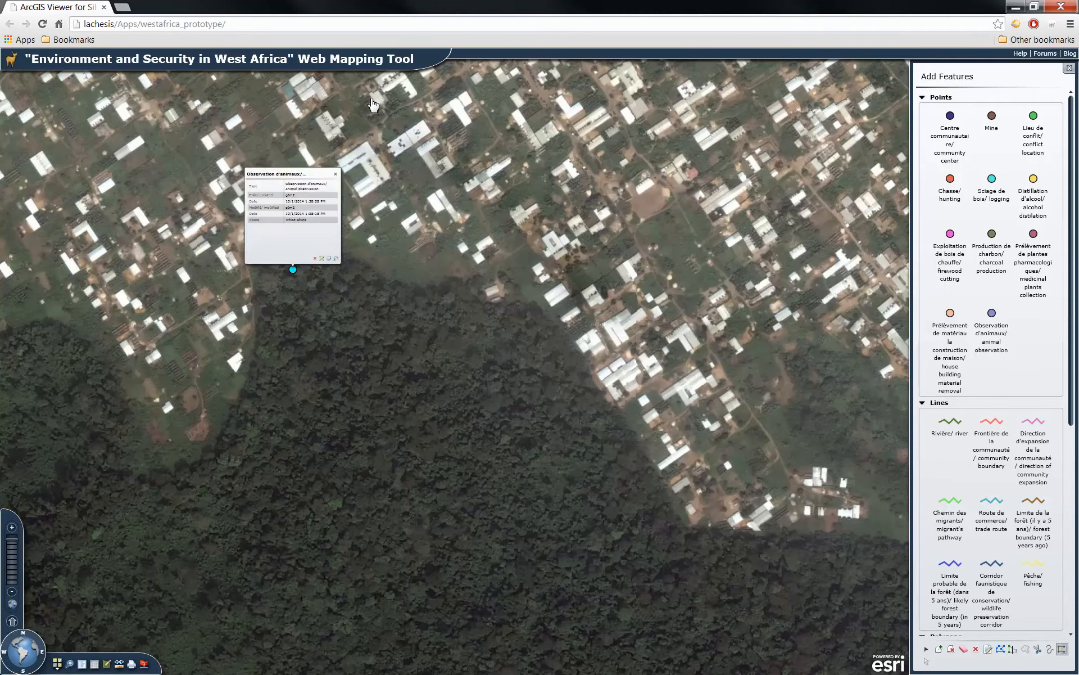
- Place ten more animal observation points without notes in the forest corner around the White Rhino point
{"action": "left_click", "coordinate": [317, 270]}
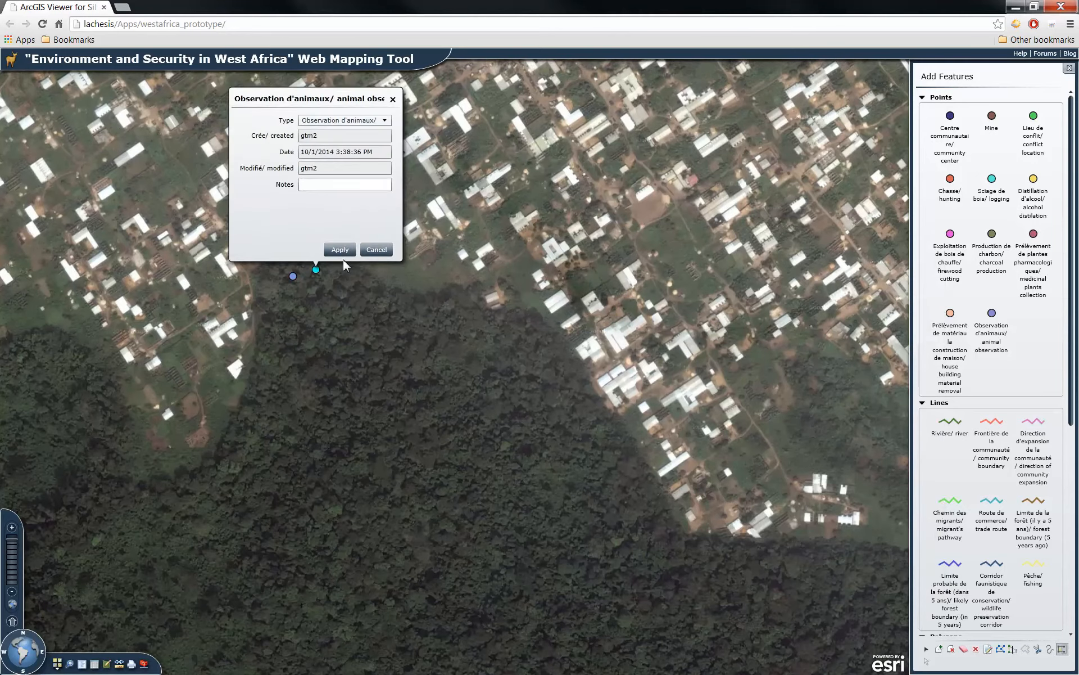
{"action": "left_click", "coordinate": [373, 251]}
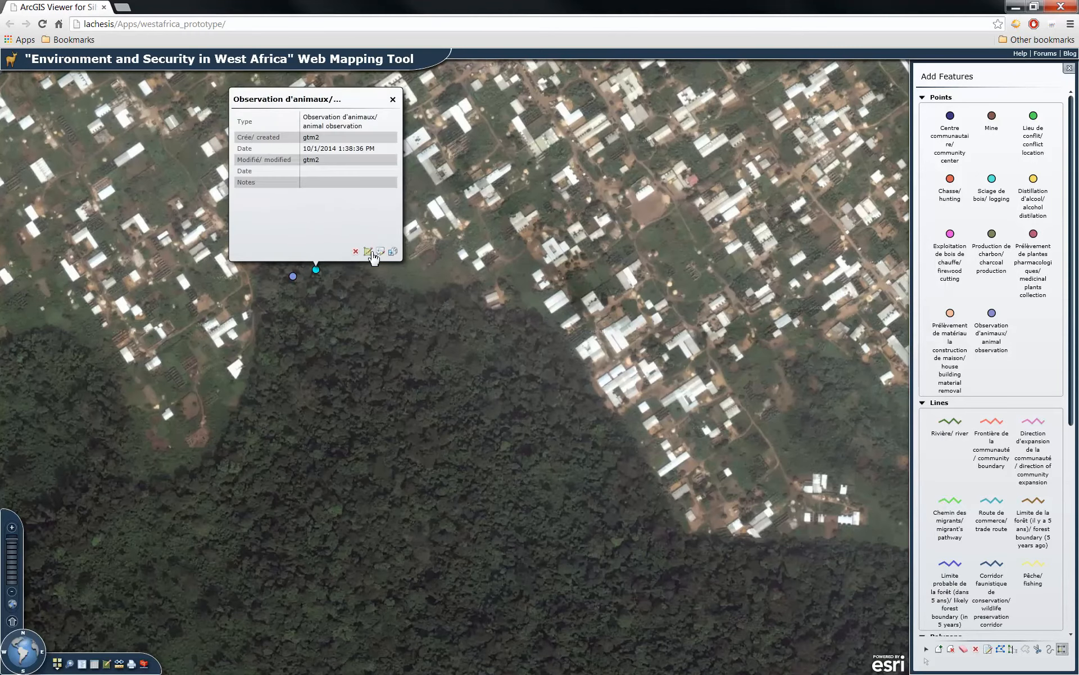
{"action": "left_click", "coordinate": [393, 99]}
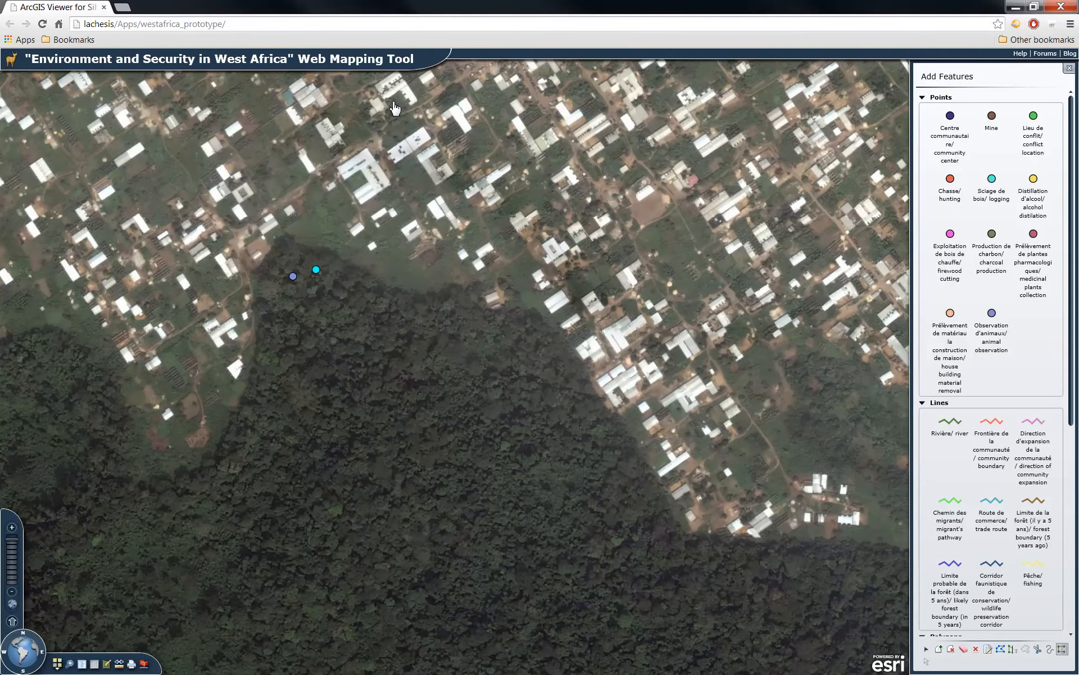
{"action": "left_click", "coordinate": [330, 311]}
{"action": "left_click", "coordinate": [381, 291]}
{"action": "left_click", "coordinate": [382, 293]}
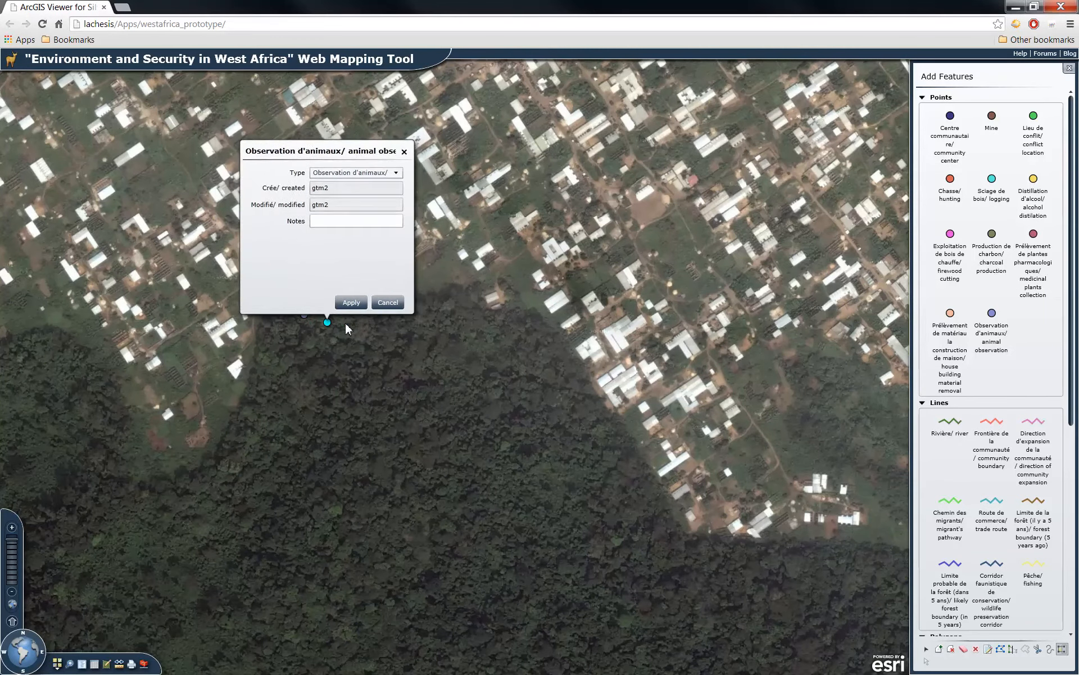
{"action": "left_click_drag", "start_coordinate": [327, 322], "coordinate": [271, 350]}
{"action": "left_click_drag", "start_coordinate": [382, 314], "coordinate": [307, 361]}
{"action": "left_click", "coordinate": [362, 342]}
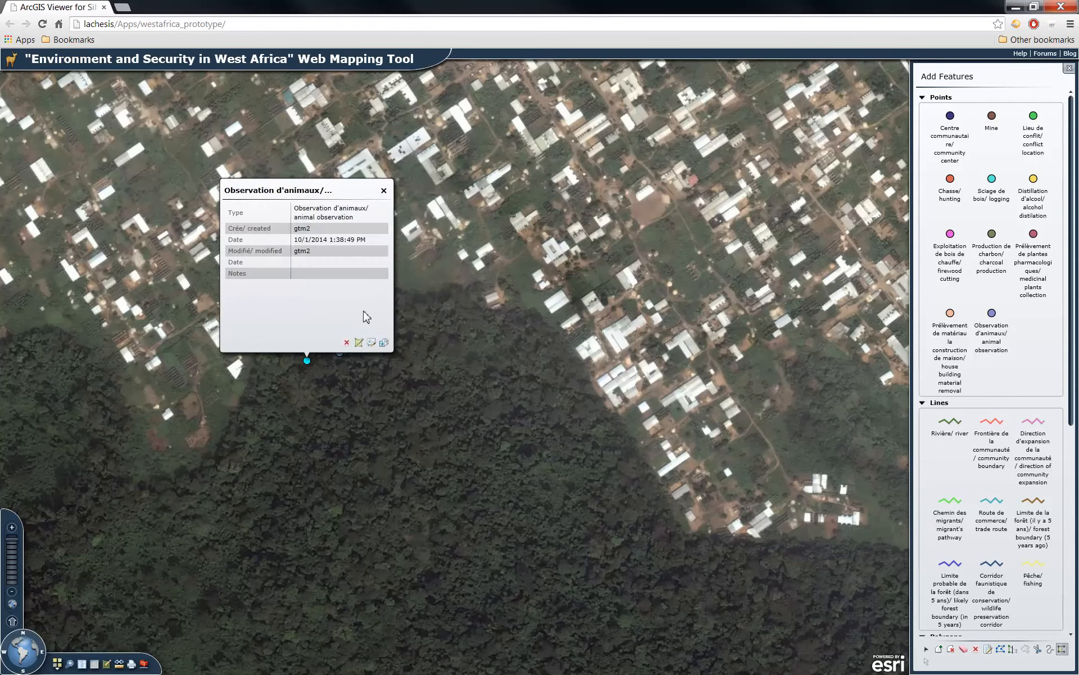
{"action": "left_click", "coordinate": [385, 191]}
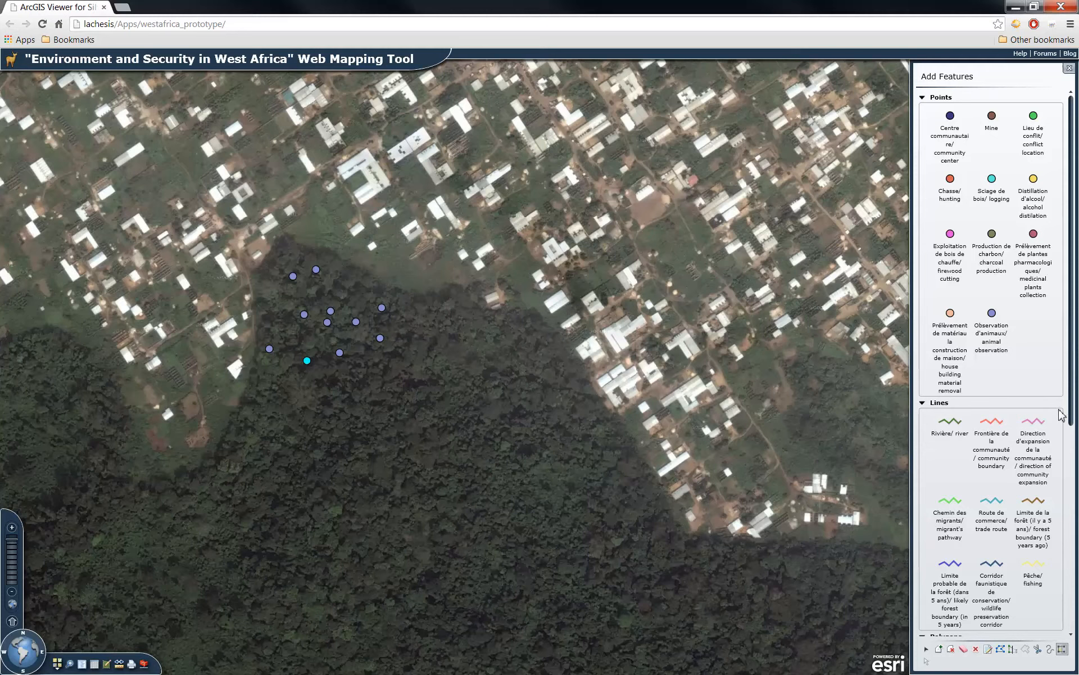
- Draw a biodiversity conservation area polygon enclosing all the animal observation points in the forest corner, leaving its notes empty
{"action": "left_click_drag", "start_coordinate": [1075, 401], "coordinate": [1075, 605]}
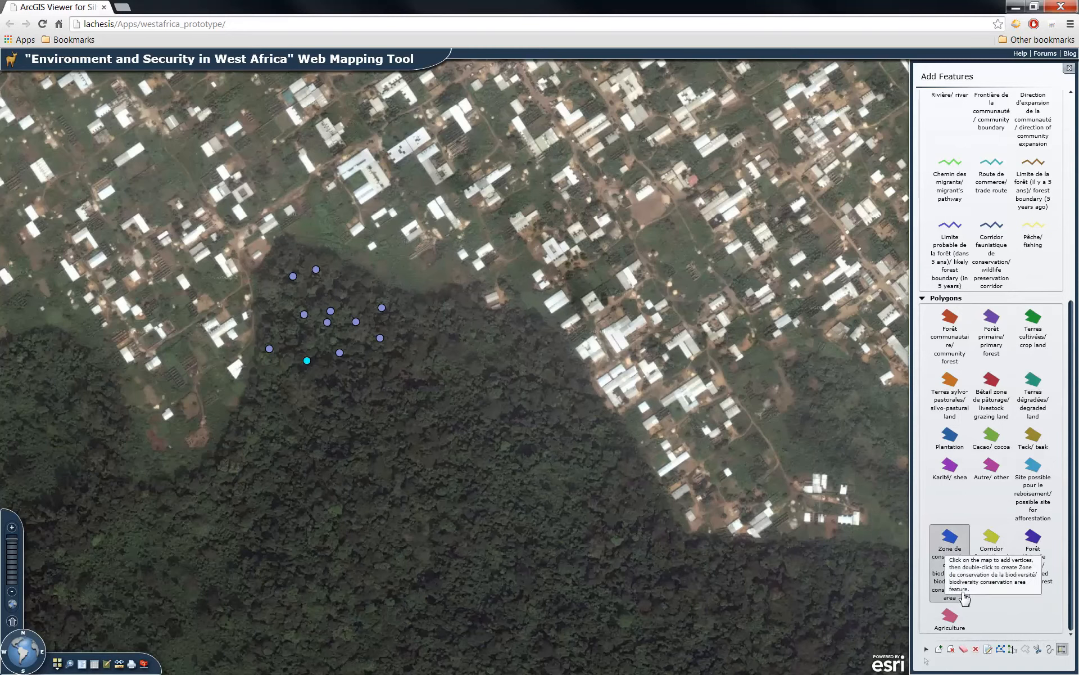
{"action": "left_click", "coordinate": [963, 618]}
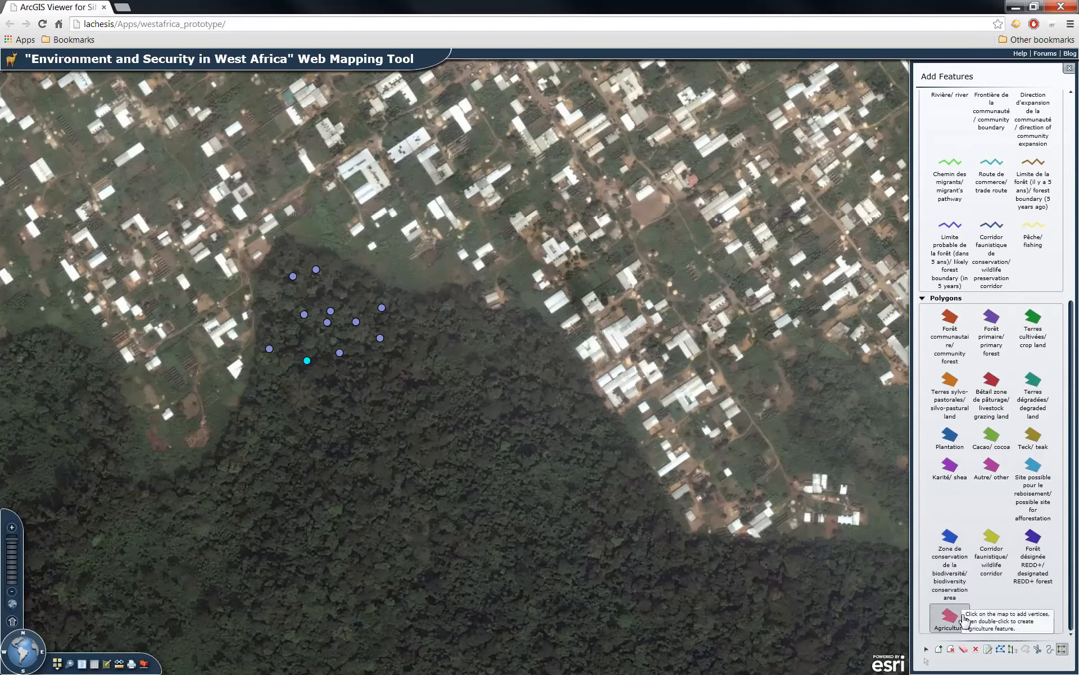
{"action": "left_click", "coordinate": [950, 541]}
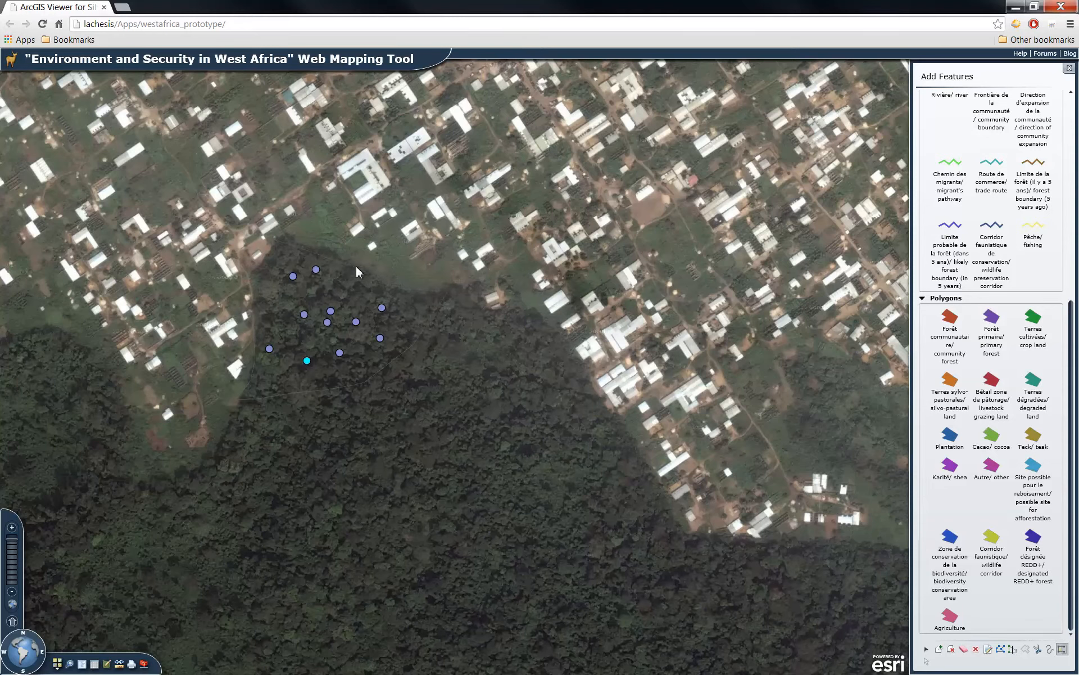
{"action": "double_click", "coordinate": [282, 232]}
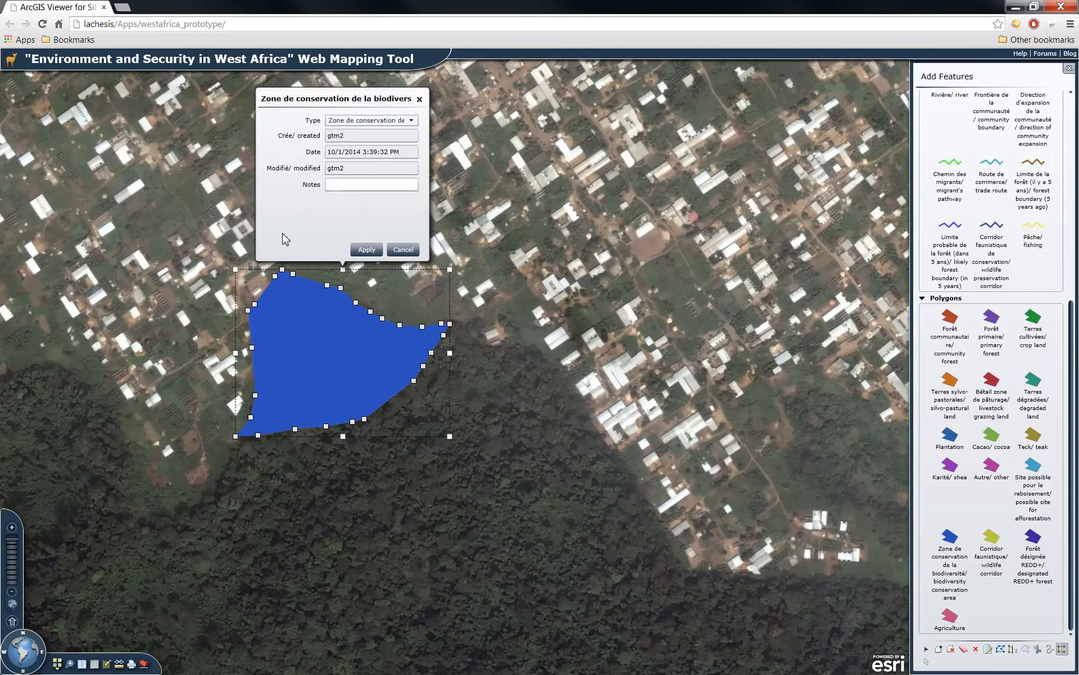
{"action": "left_click", "coordinate": [333, 184]}
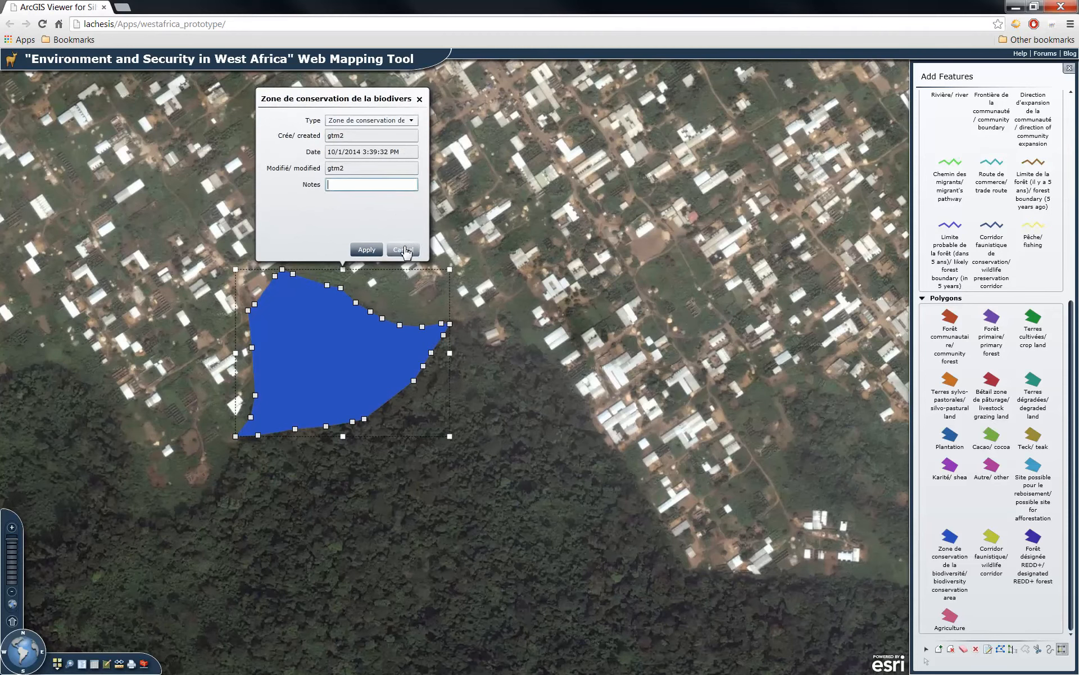
{"action": "left_click", "coordinate": [404, 250]}
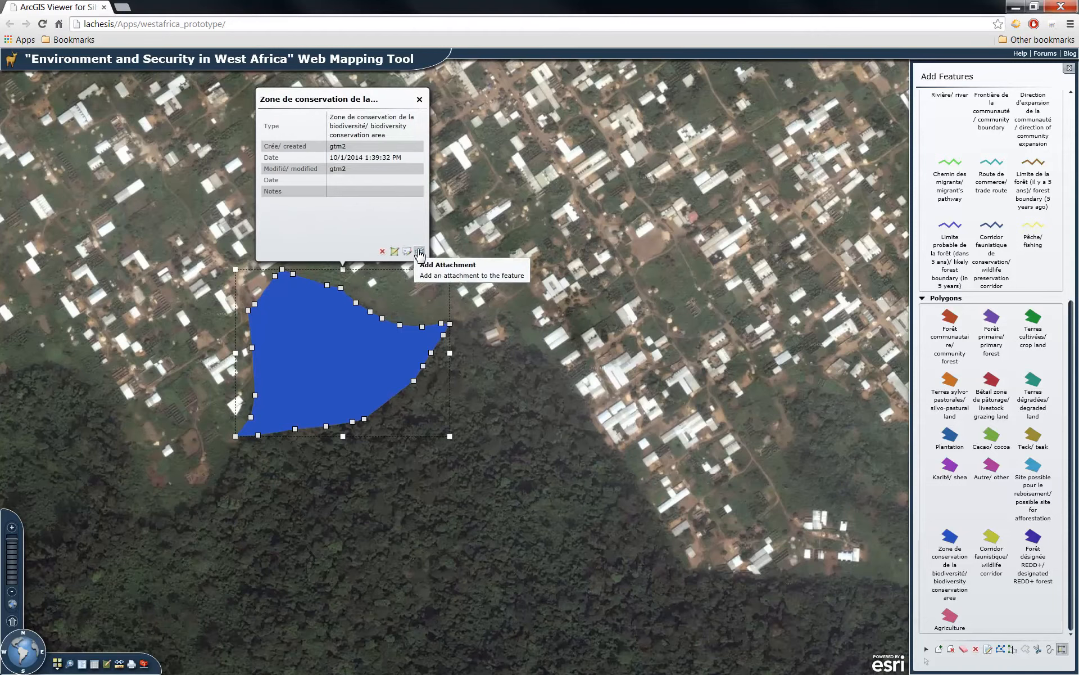
{"action": "left_click", "coordinate": [420, 100]}
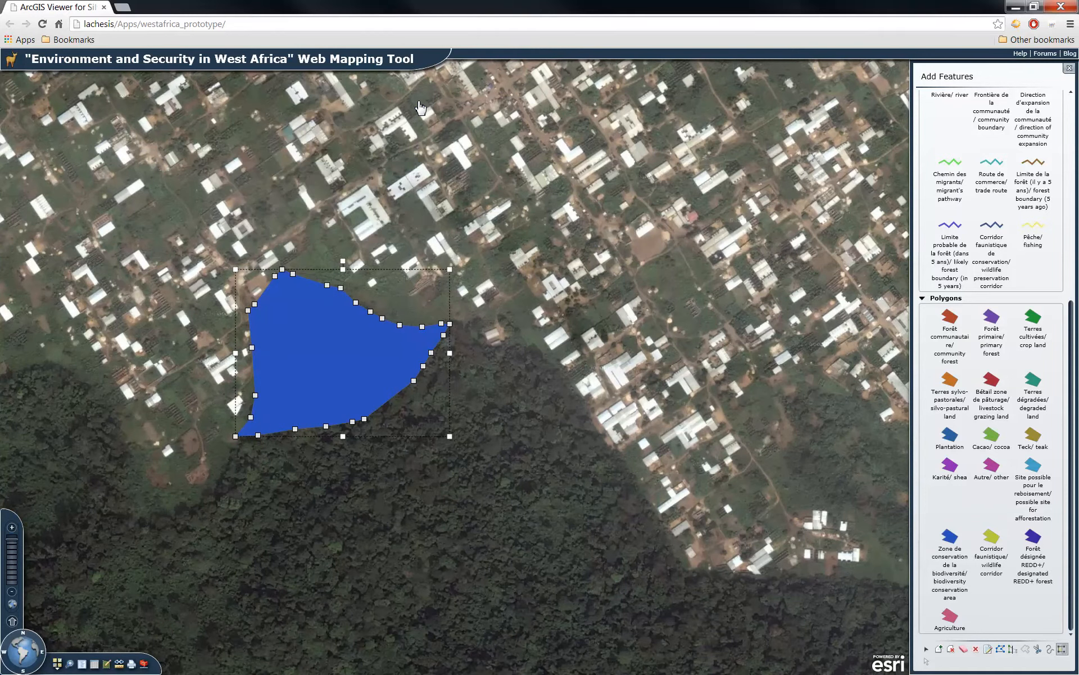
{"action": "left_click", "coordinate": [531, 407]}
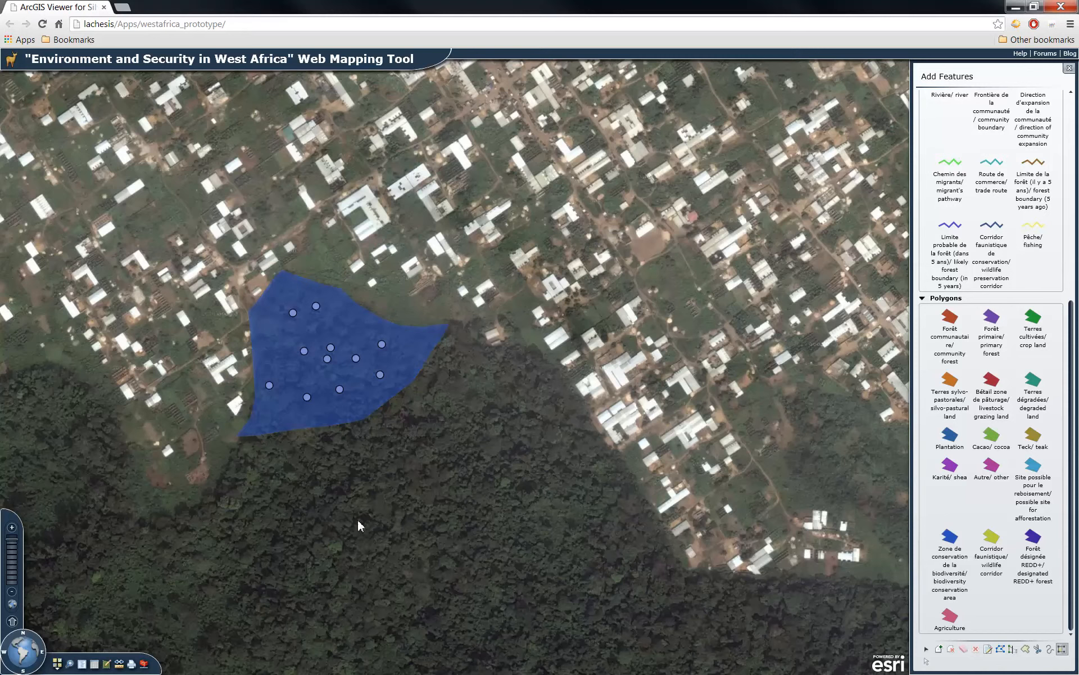
- Close the feature templates and expand the legend of the Polygons layer in the map contents
{"action": "left_click", "coordinate": [1071, 108]}
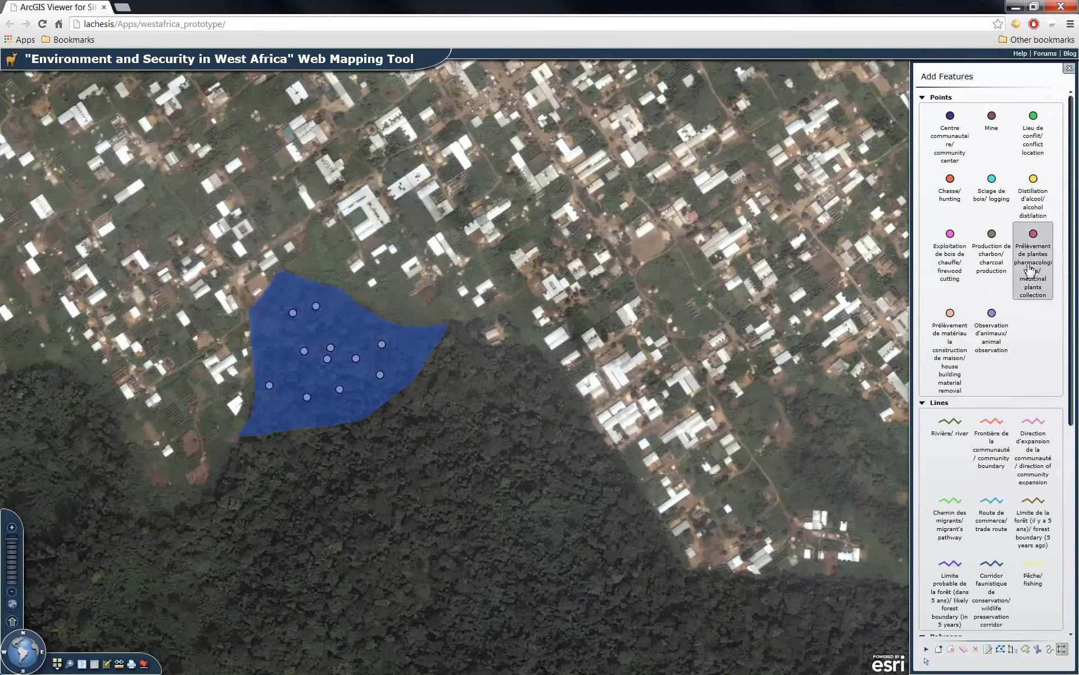
{"action": "left_click", "coordinate": [1069, 67]}
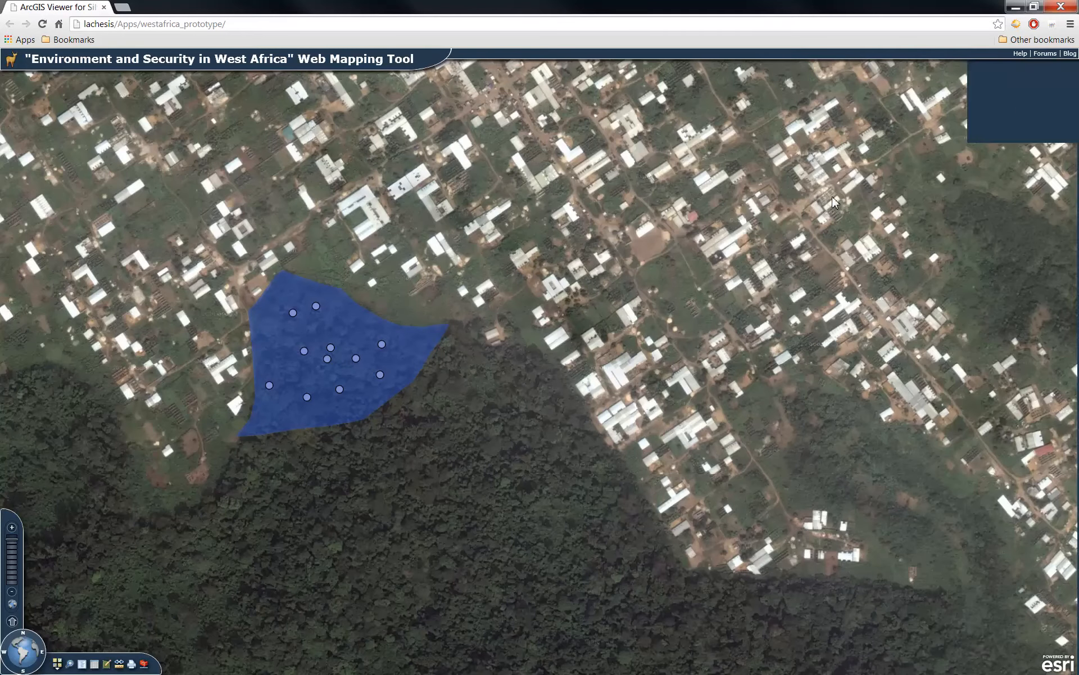
{"action": "left_click", "coordinate": [83, 665]}
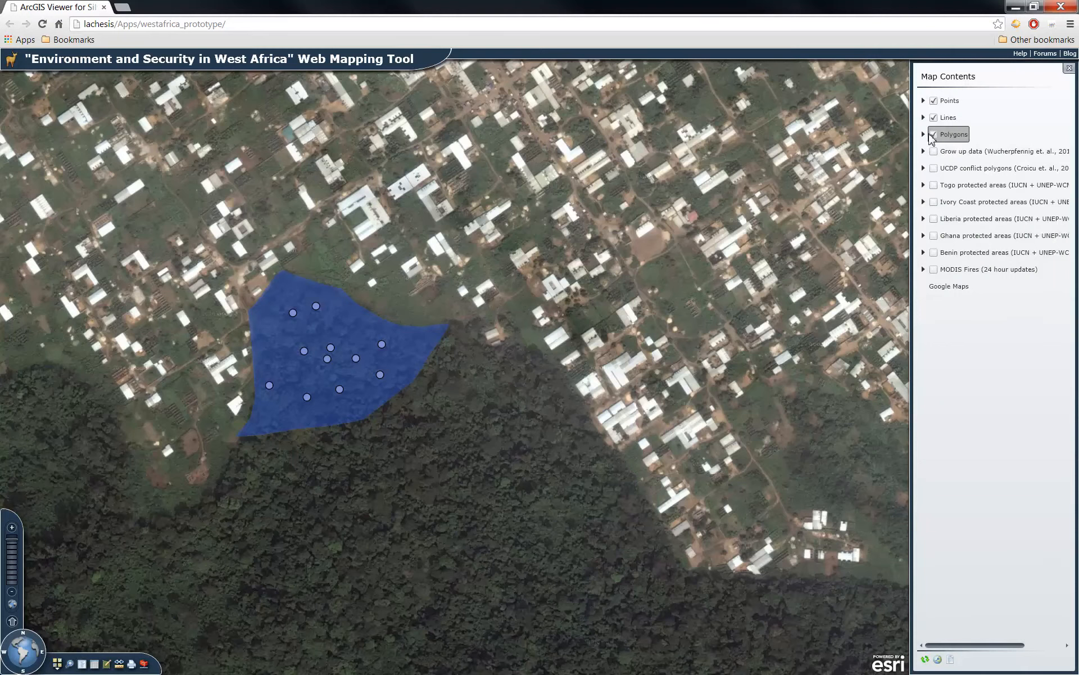
{"action": "left_click", "coordinate": [924, 134]}
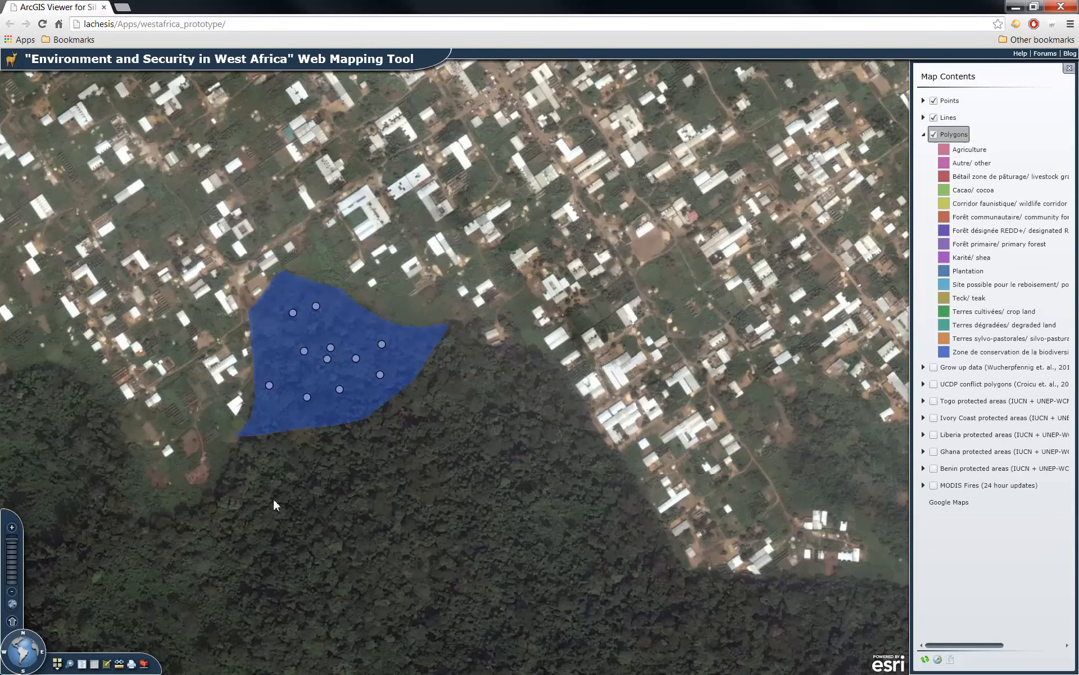
- Sort the Polygons attribute table by creation date, newest first, and widen its Type column
{"action": "left_click", "coordinate": [97, 665]}
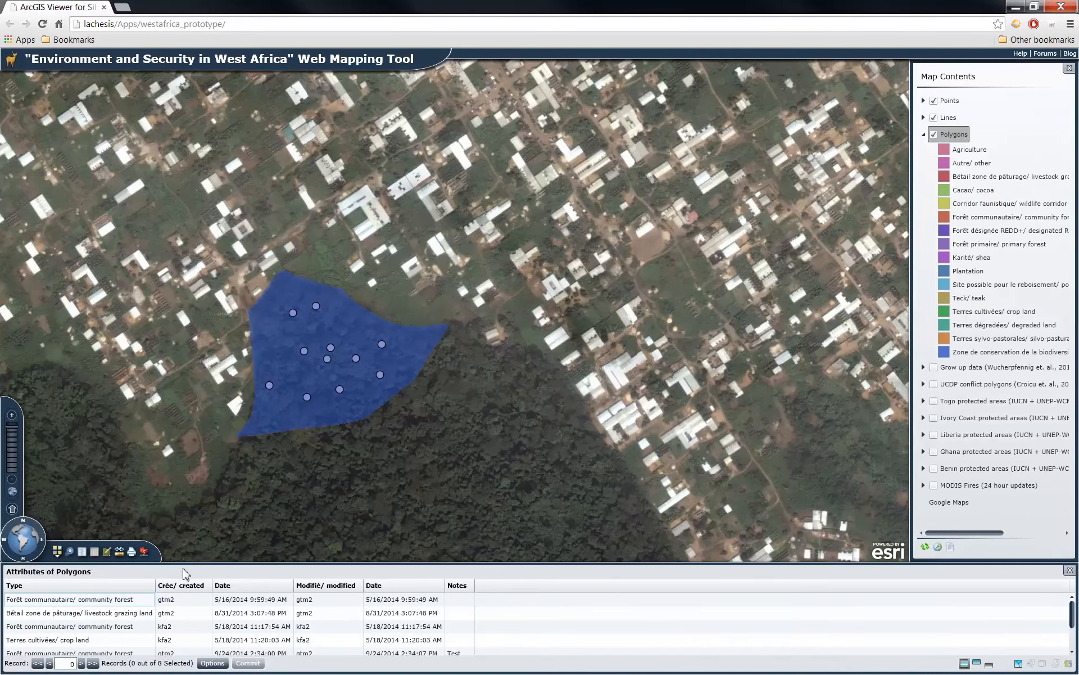
{"action": "left_click", "coordinate": [227, 586]}
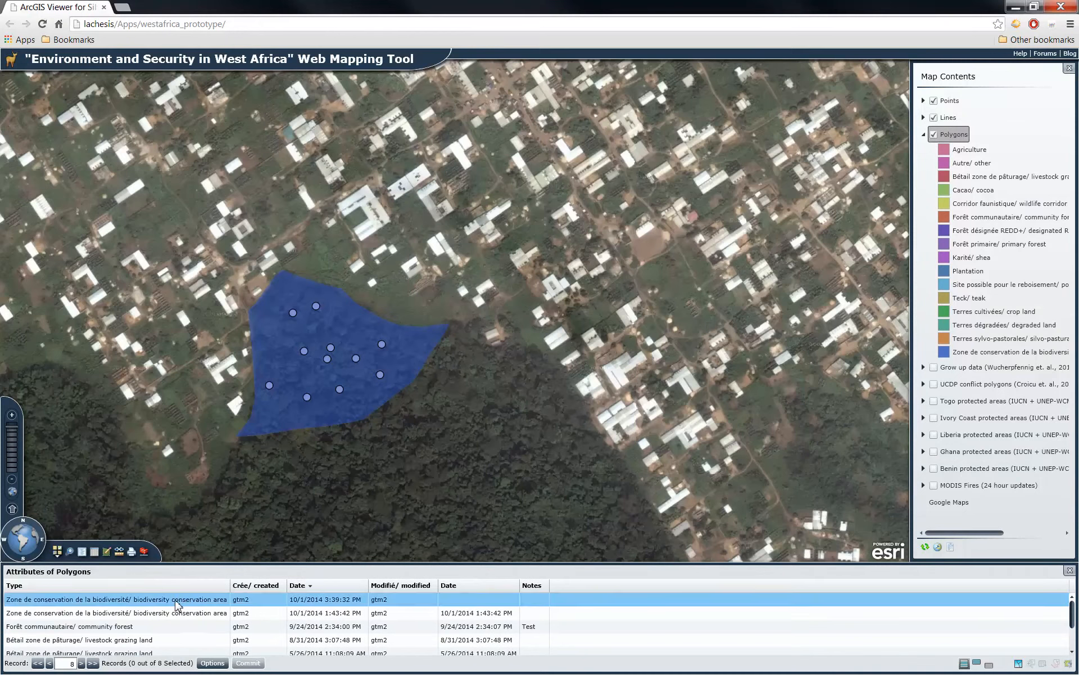
{"action": "left_click_drag", "start_coordinate": [230, 585], "coordinate": [257, 585]}
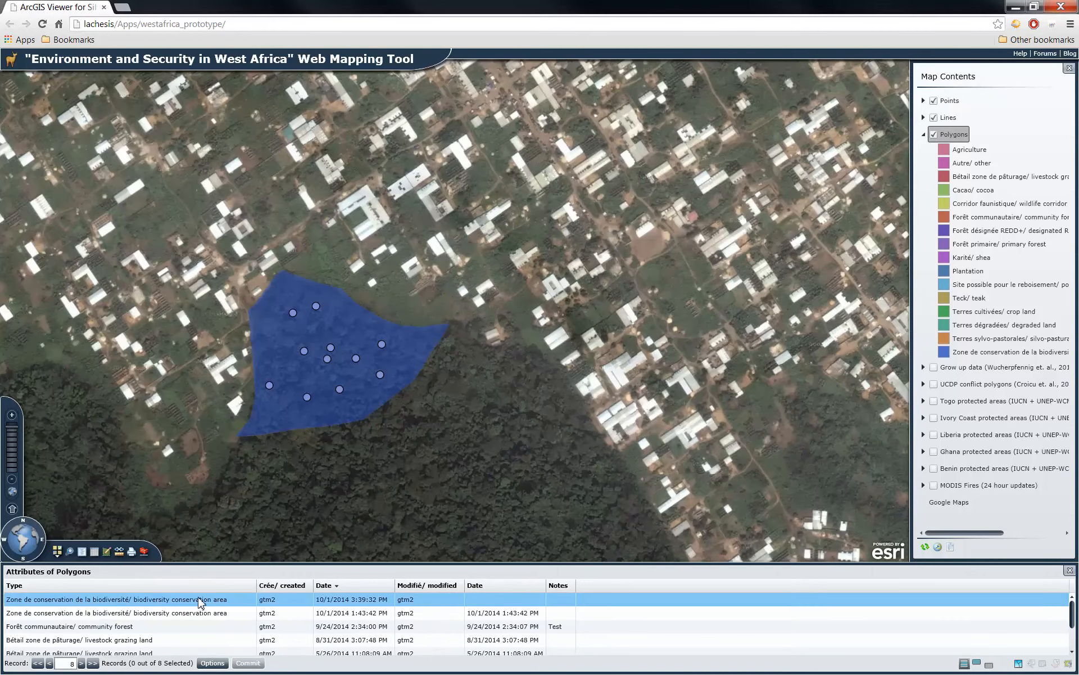
- Expand the Points legend and sort the Points attribute table by creation date, newest first
{"action": "left_click", "coordinate": [925, 101]}
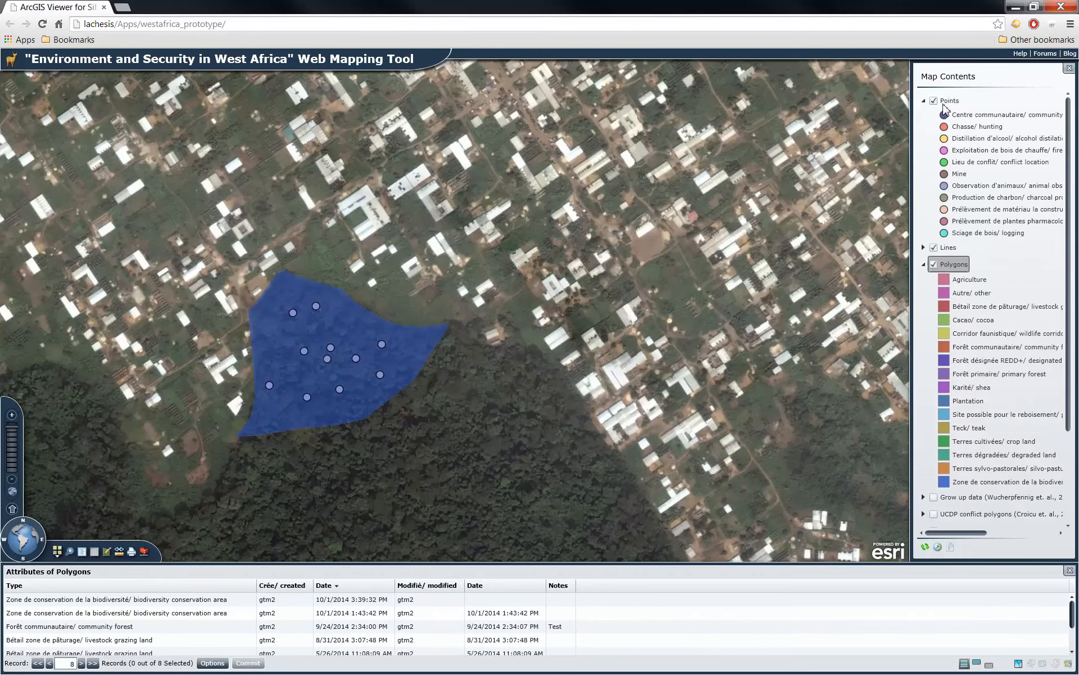
{"action": "left_click", "coordinate": [947, 101]}
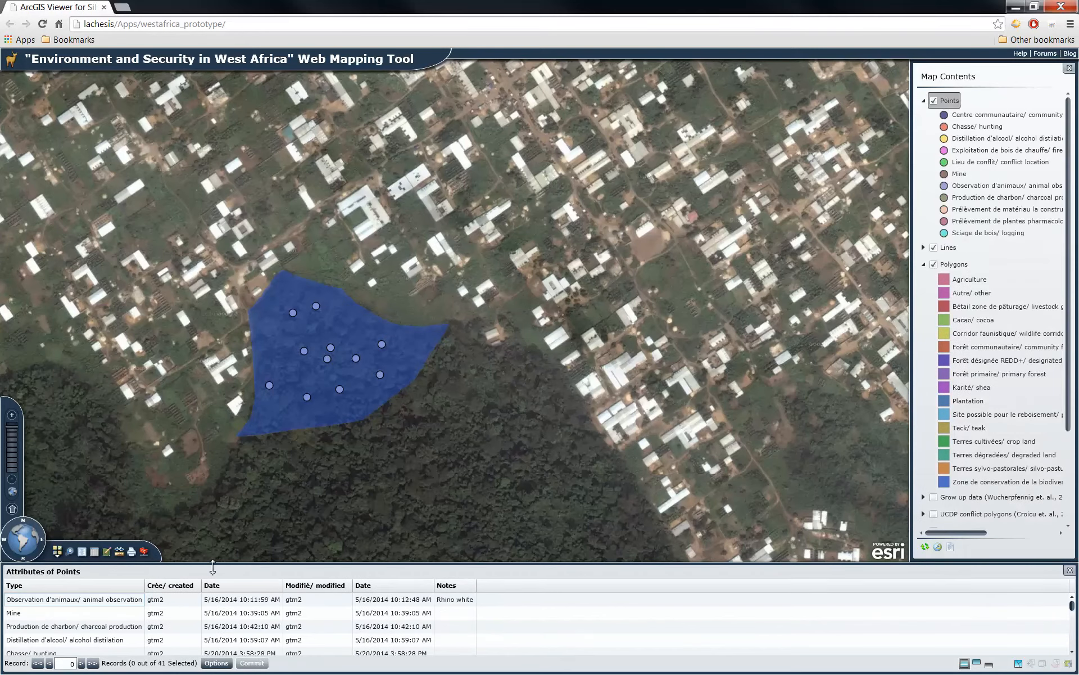
{"action": "left_click", "coordinate": [216, 587]}
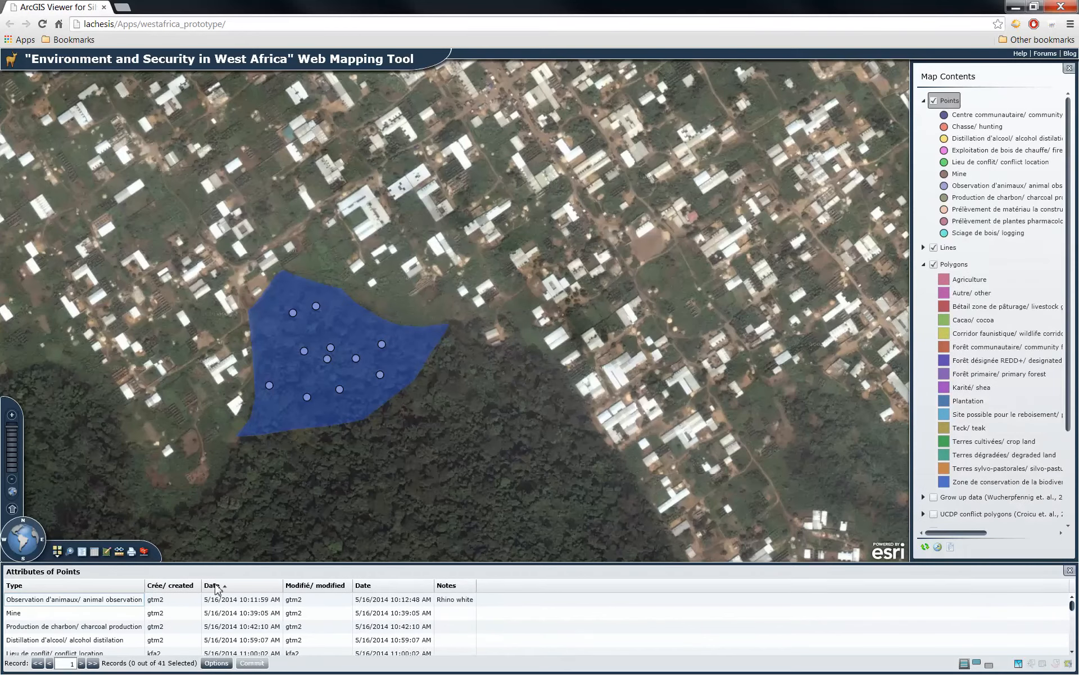
{"action": "left_click", "coordinate": [251, 589]}
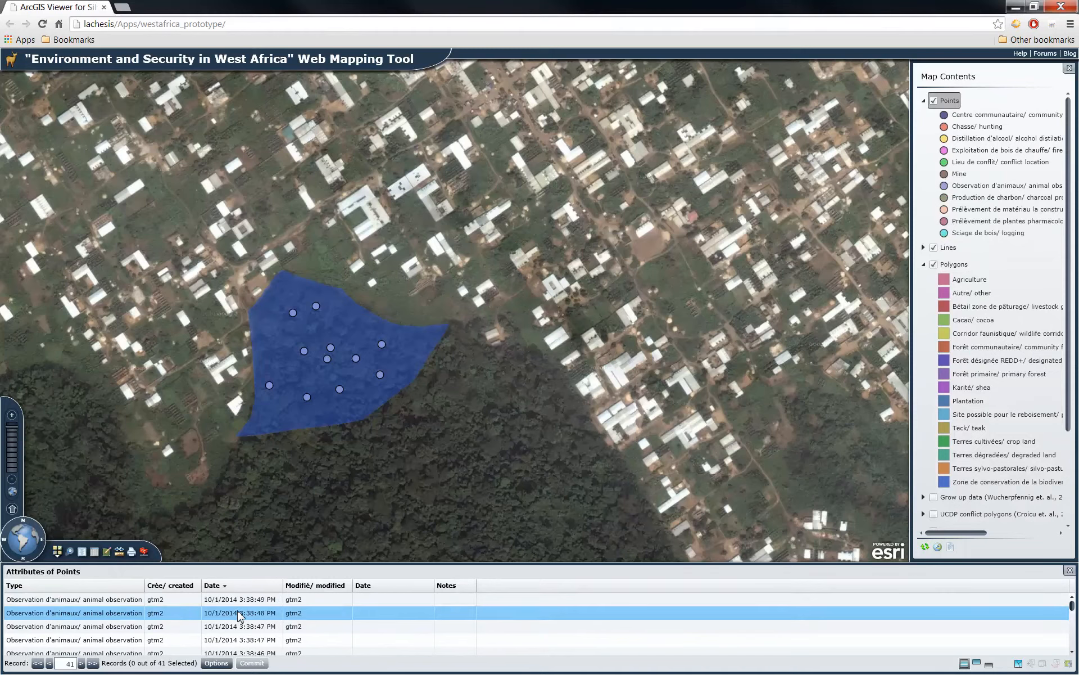
- Examine the most recent records in the Points attribute table down to the White Rhino entries, and close the table and map contents
{"action": "left_click", "coordinate": [1072, 651]}
{"action": "left_click", "coordinate": [1072, 651]}
{"action": "left_click", "coordinate": [1072, 651]}
{"action": "left_click", "coordinate": [1072, 651]}
{"action": "left_click", "coordinate": [1072, 651]}
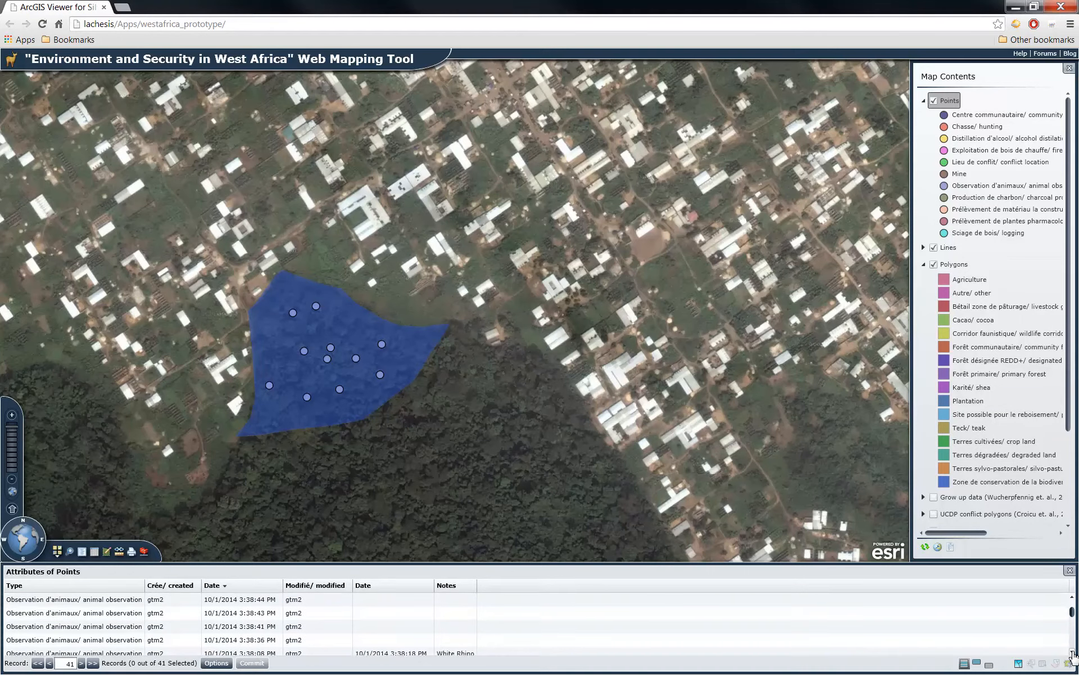
{"action": "left_click", "coordinate": [1073, 651]}
{"action": "left_click", "coordinate": [1072, 651]}
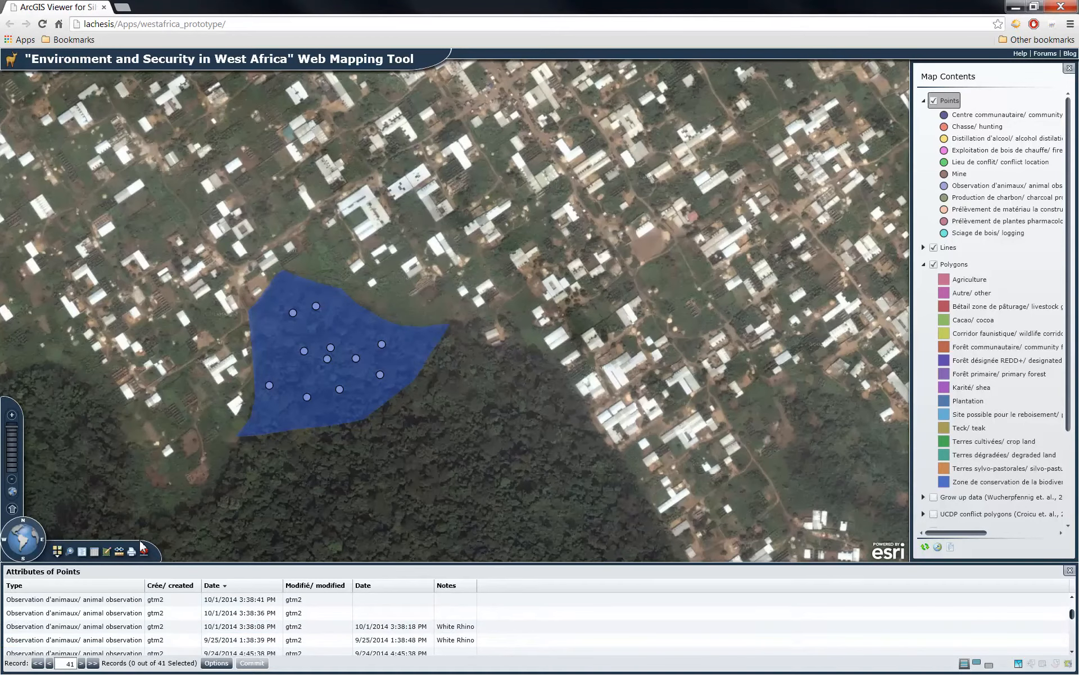
{"action": "left_click", "coordinate": [1070, 570]}
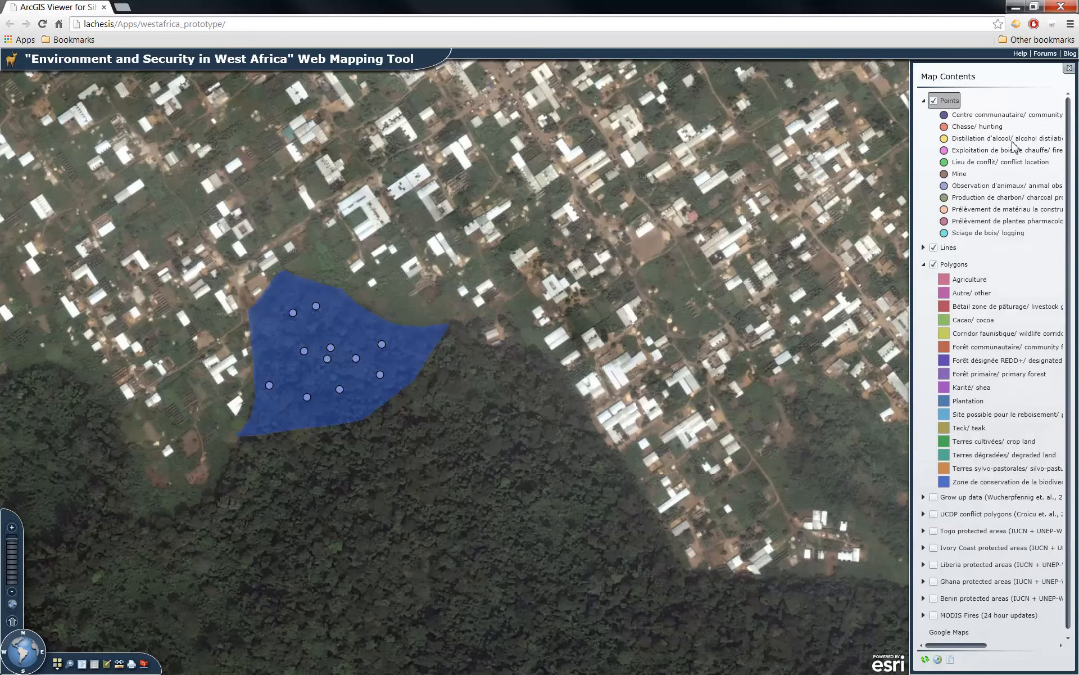
{"action": "left_click", "coordinate": [1069, 68]}
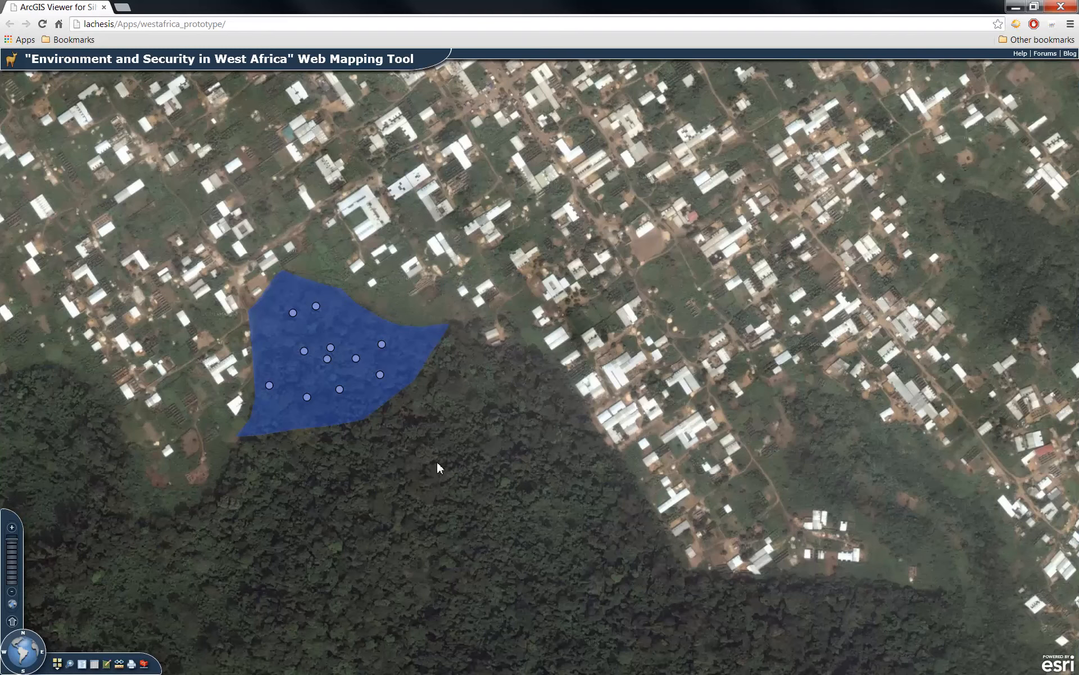
- Start an Extract Data Task with Points and Polygons as the layers to clip
{"action": "left_click", "coordinate": [145, 665]}
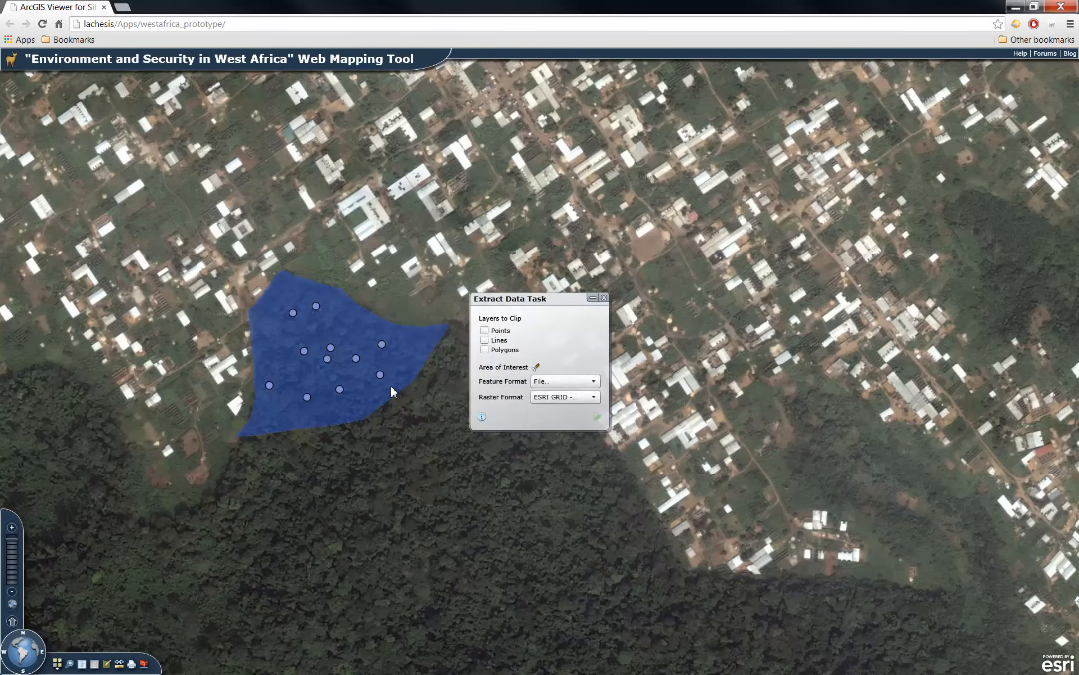
{"action": "left_click", "coordinate": [485, 331]}
{"action": "left_click", "coordinate": [484, 350]}
- Draw a four-sided area of interest around the biodiversity conservation polygon, run the extraction and move its window clear of the area
{"action": "left_click", "coordinate": [221, 249]}
{"action": "left_click", "coordinate": [203, 474]}
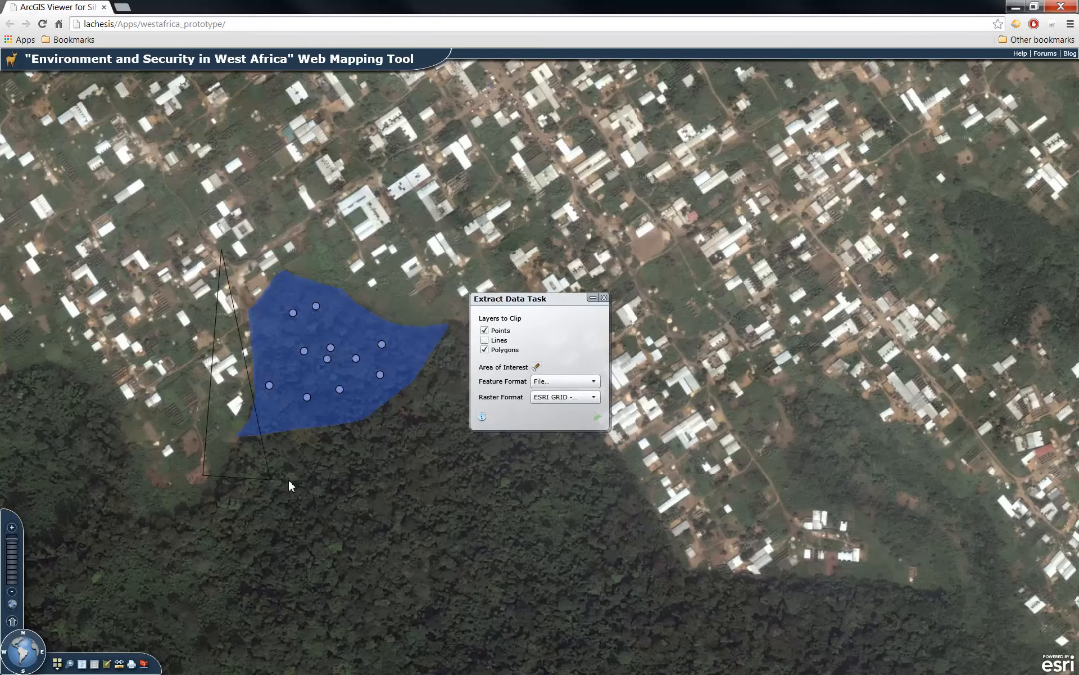
{"action": "left_click", "coordinate": [497, 457]}
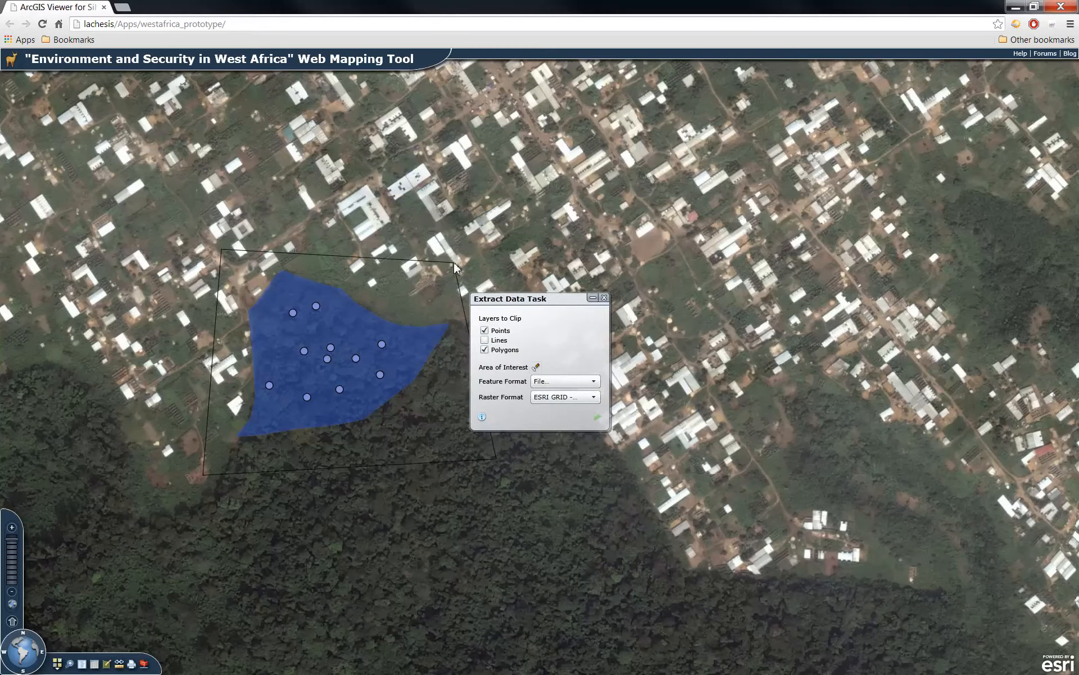
{"action": "double_click", "coordinate": [445, 242]}
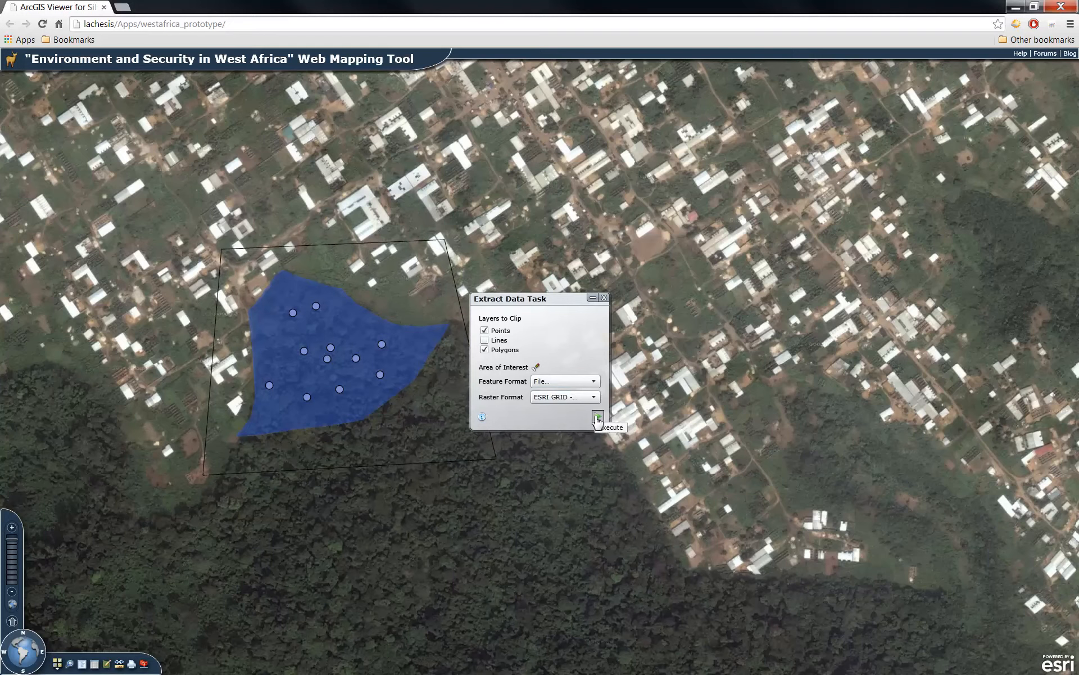
{"action": "left_click", "coordinate": [598, 417]}
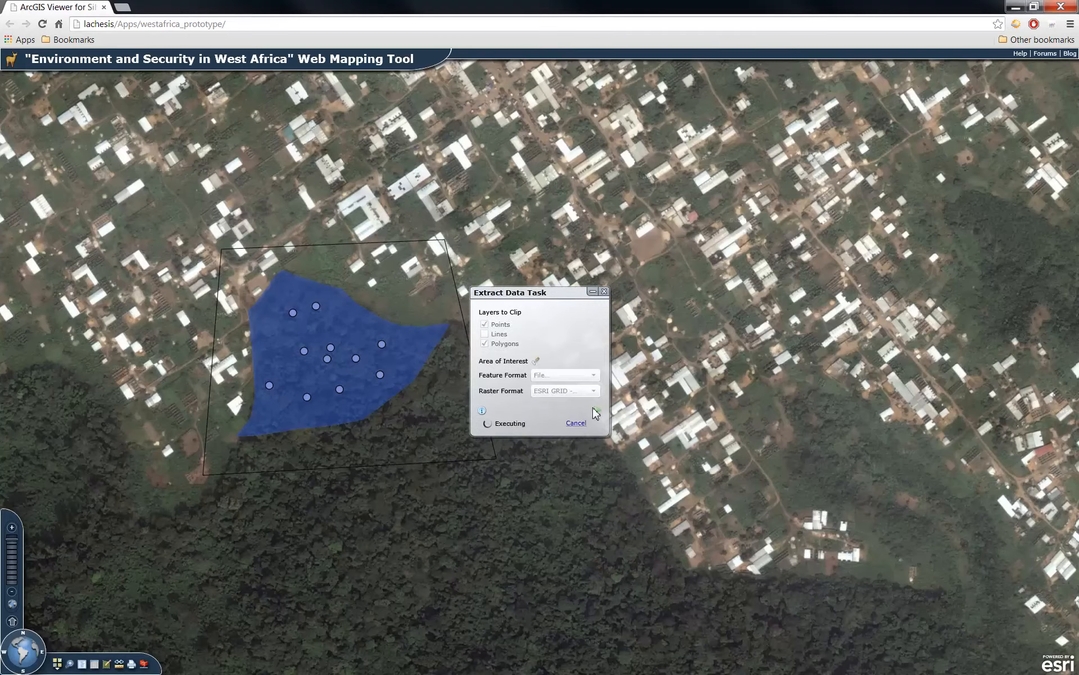
{"action": "left_click_drag", "start_coordinate": [543, 294], "coordinate": [587, 226]}
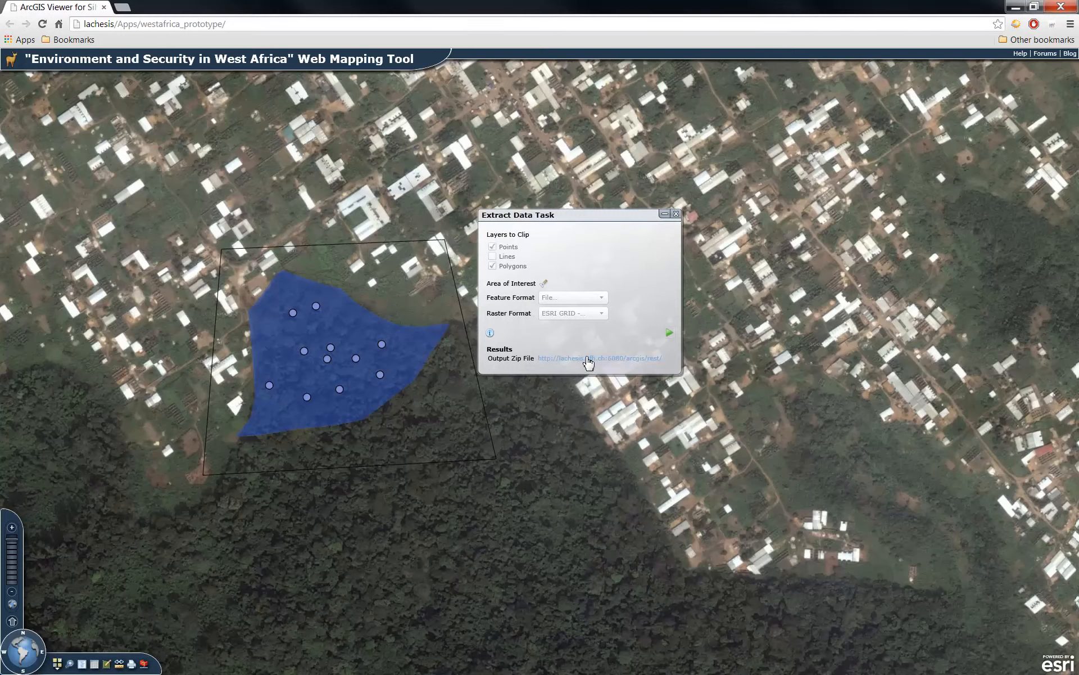
- Download the extraction's output zip file and save it to the Desktop as white_rhino
{"action": "left_click", "coordinate": [589, 360]}
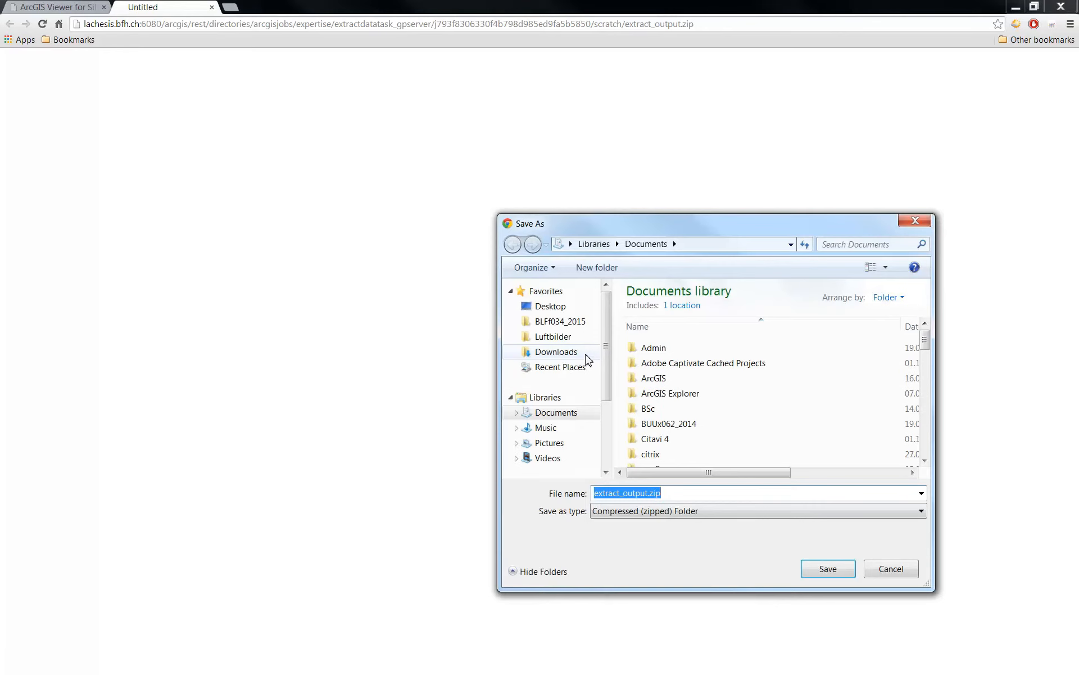
{"action": "left_click", "coordinate": [551, 306]}
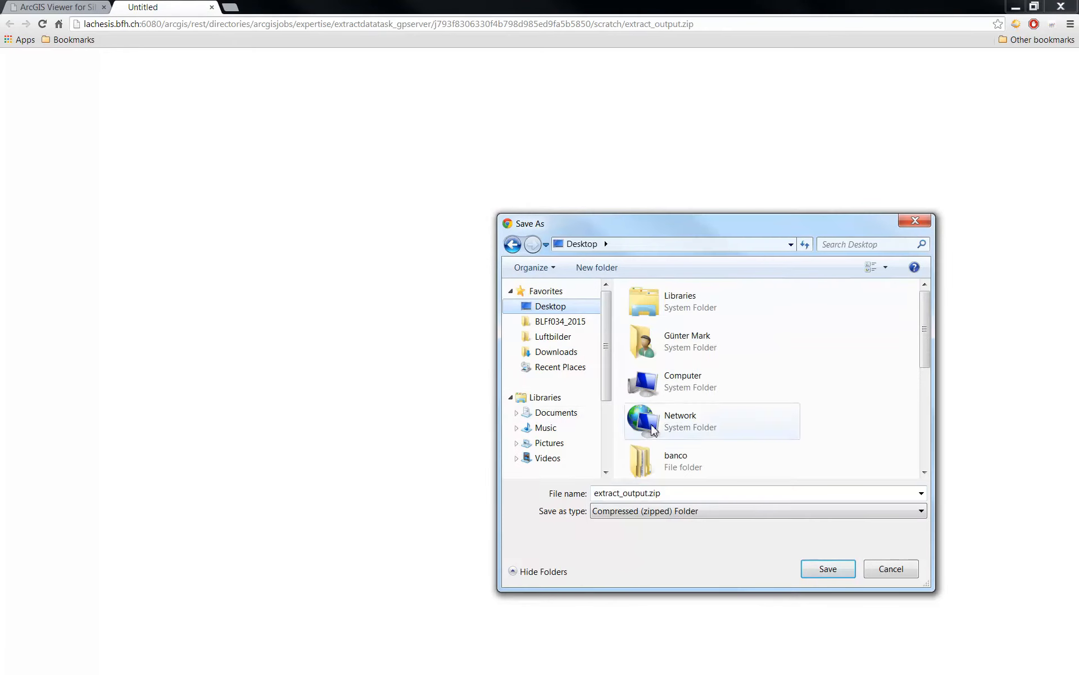
{"action": "left_click", "coordinate": [650, 493]}
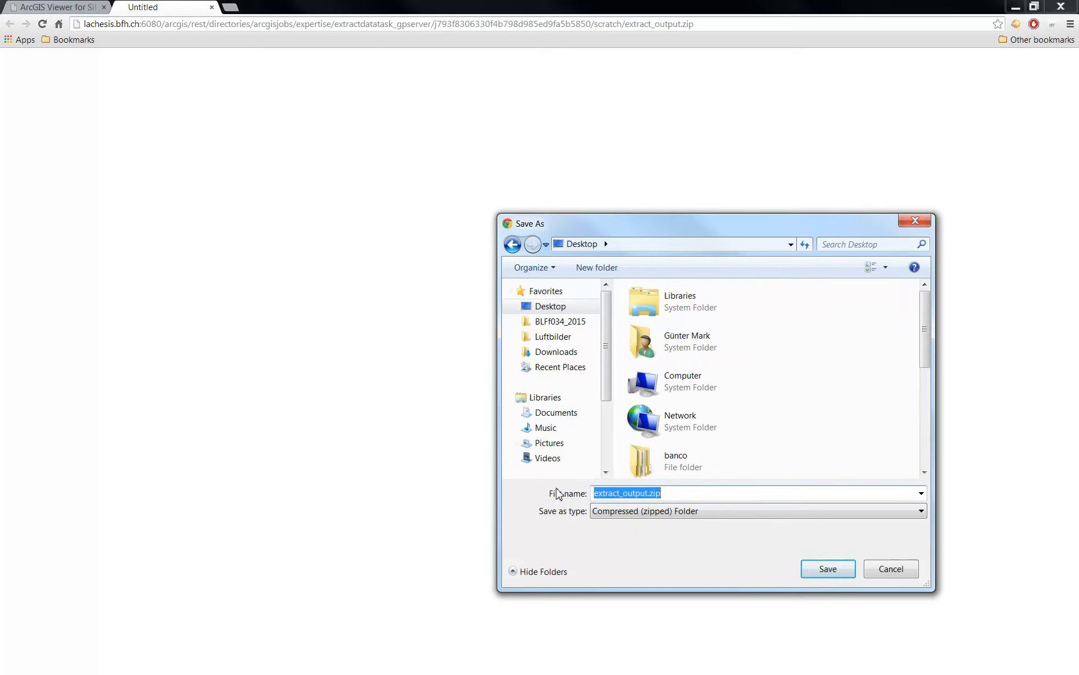
{"action": "type", "text": "white_rhino"}
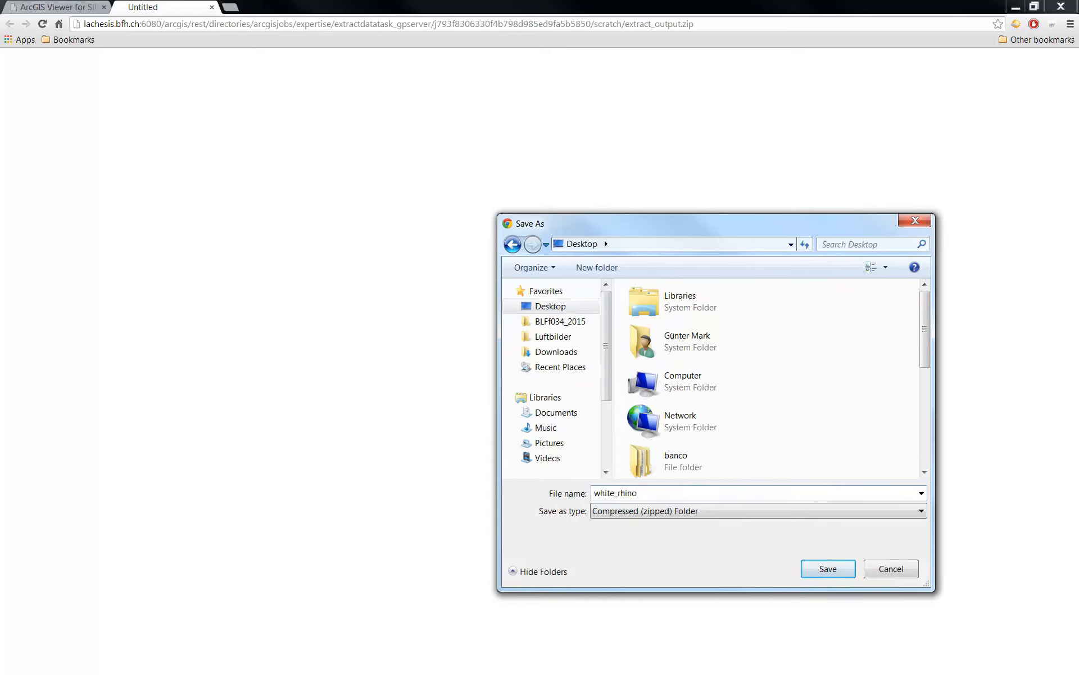
{"action": "left_click", "coordinate": [822, 569]}
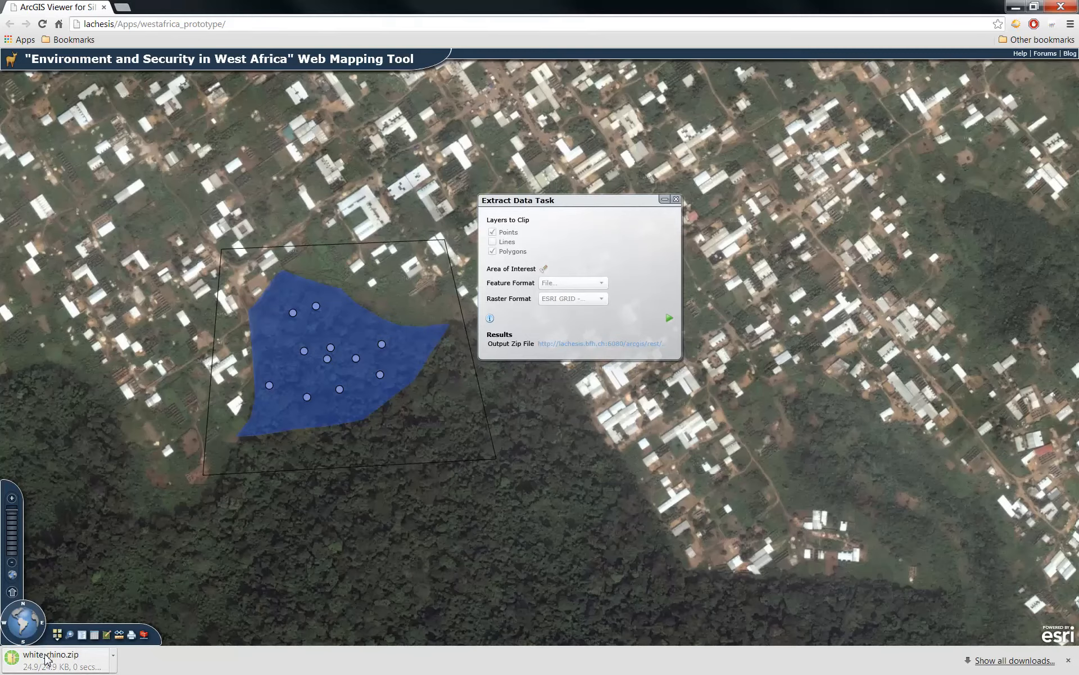
- Extract all files from white_rhino.zip into the Desktop white_rhino folder, close the folder windows and minimize the Extract Data Task
{"action": "left_click", "coordinate": [47, 659]}
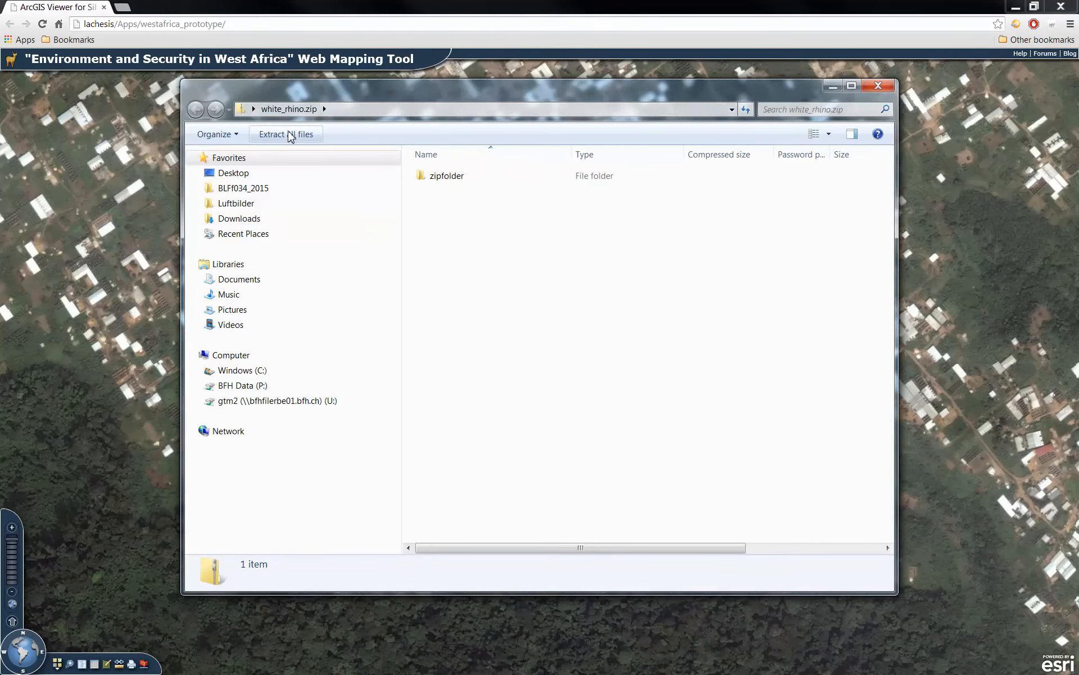
{"action": "left_click", "coordinate": [291, 134]}
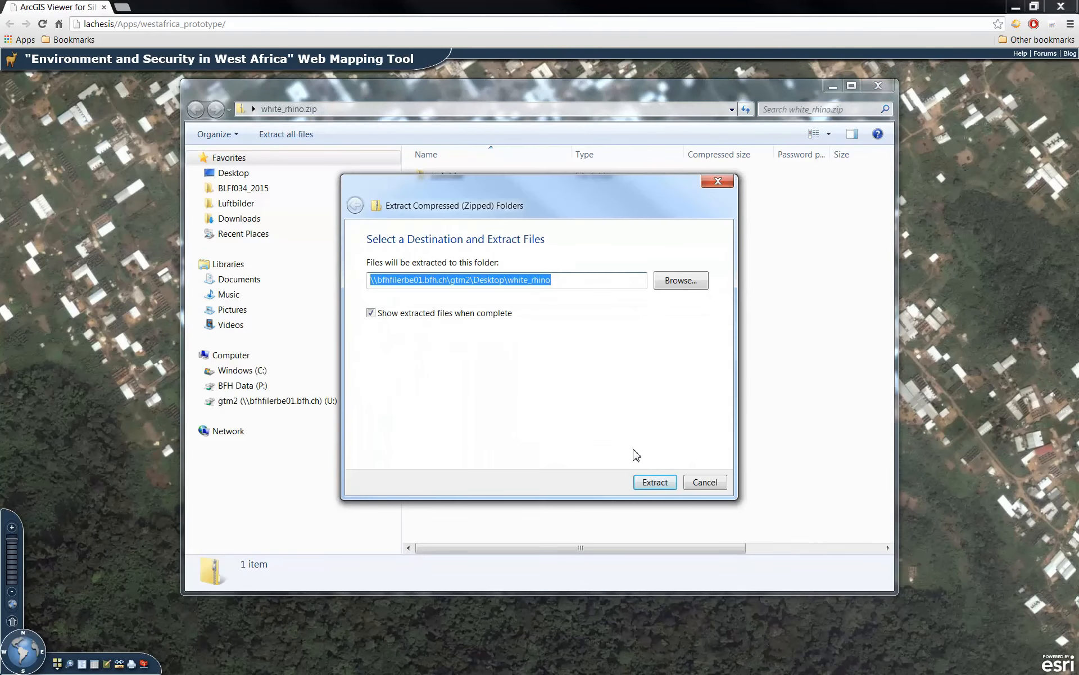
{"action": "left_click", "coordinate": [662, 485]}
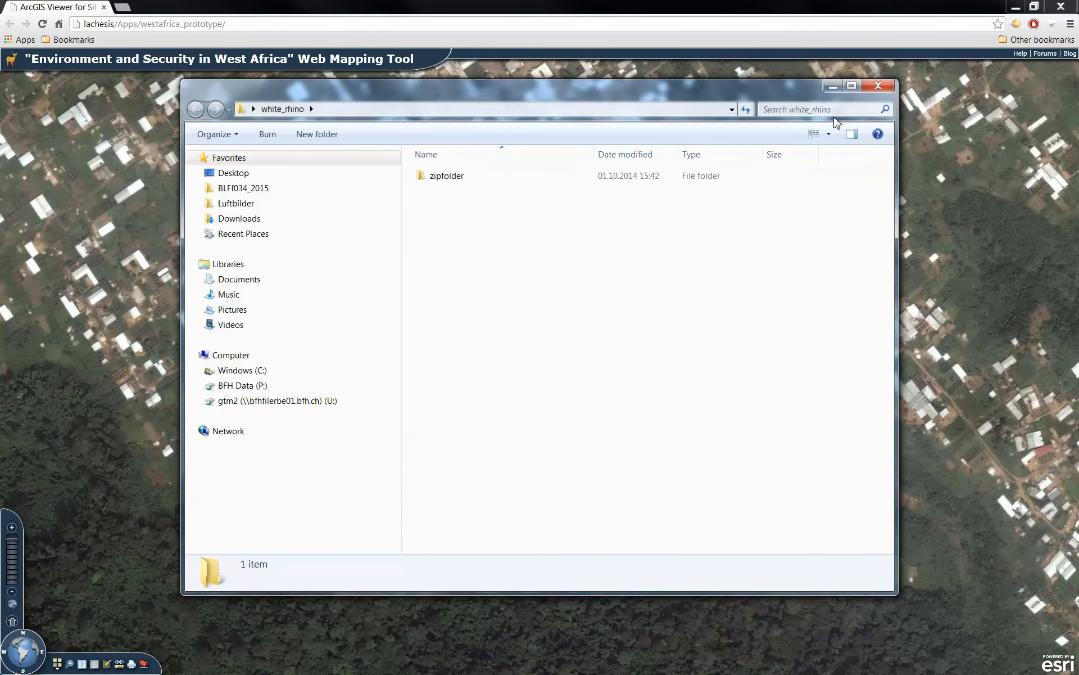
{"action": "left_click", "coordinate": [878, 87]}
{"action": "left_click", "coordinate": [877, 86]}
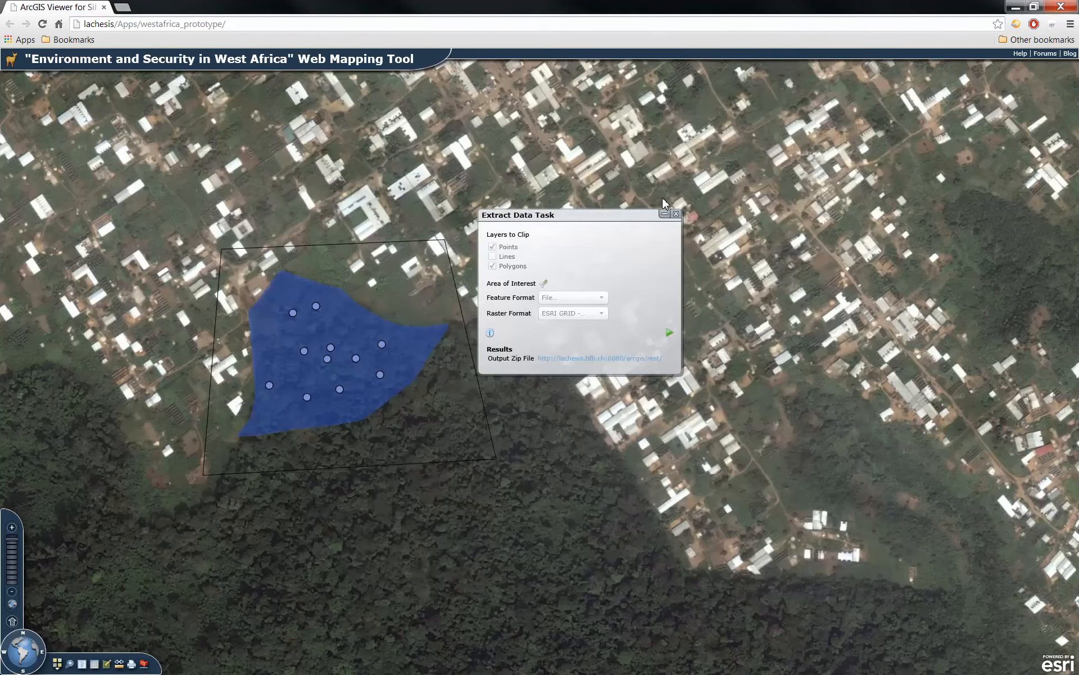
{"action": "left_click", "coordinate": [664, 214]}
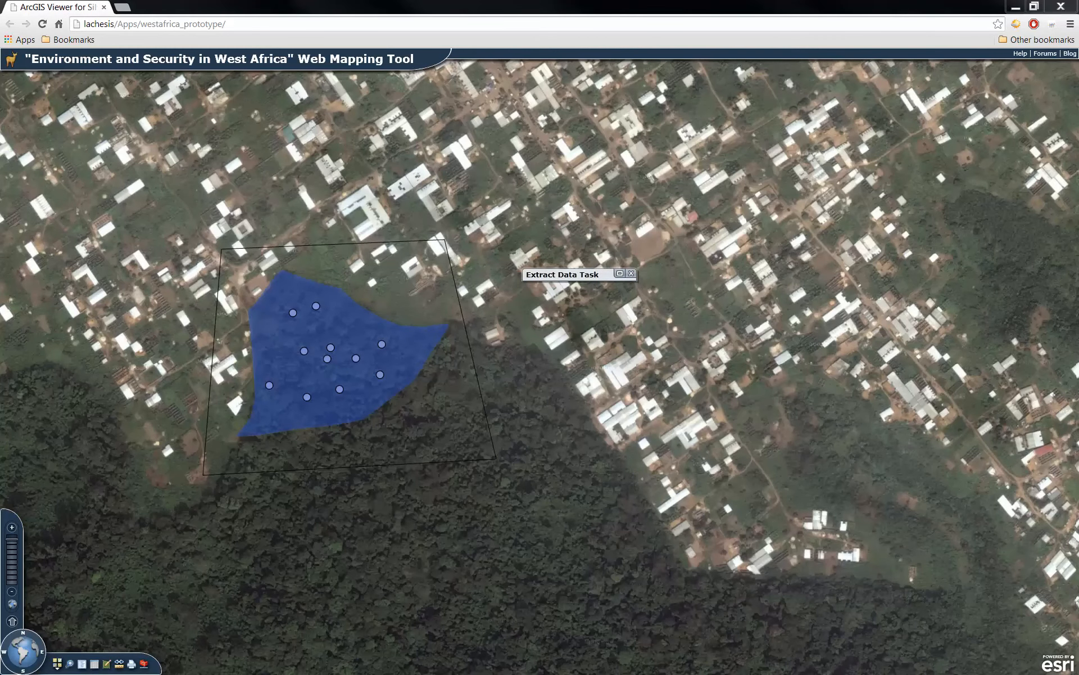
- Switch to ArcMap, maximize it and create a new blank map without saving the current untitled document
{"action": "key", "text": "alt+Tab"}
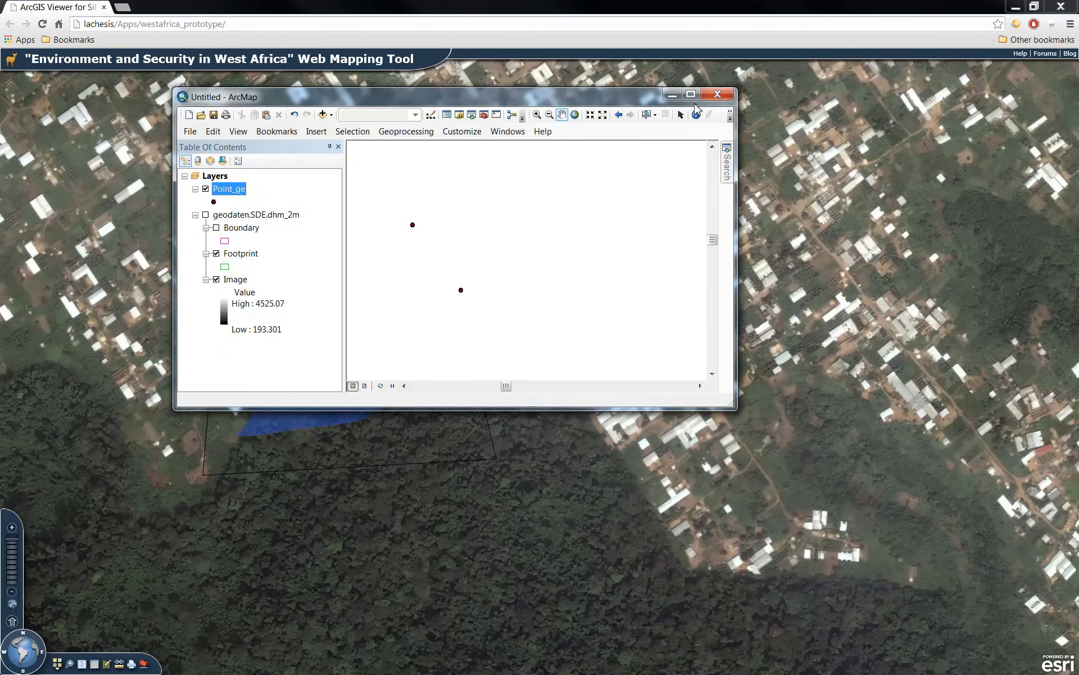
{"action": "left_click", "coordinate": [691, 82]}
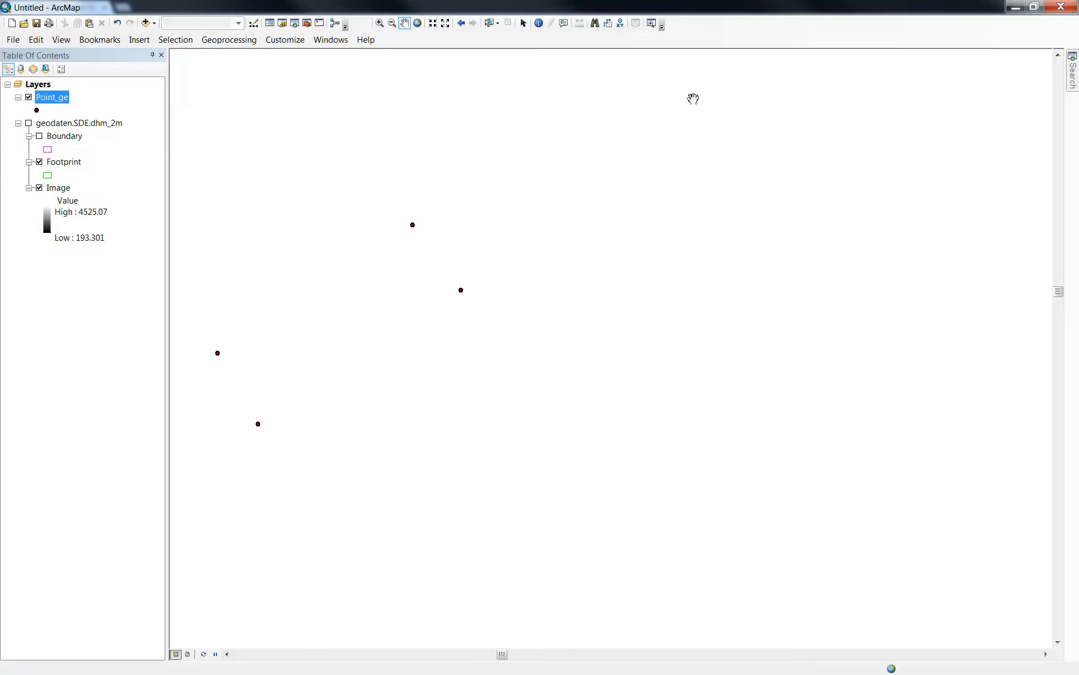
{"action": "left_click", "coordinate": [12, 25]}
{"action": "left_click", "coordinate": [489, 281]}
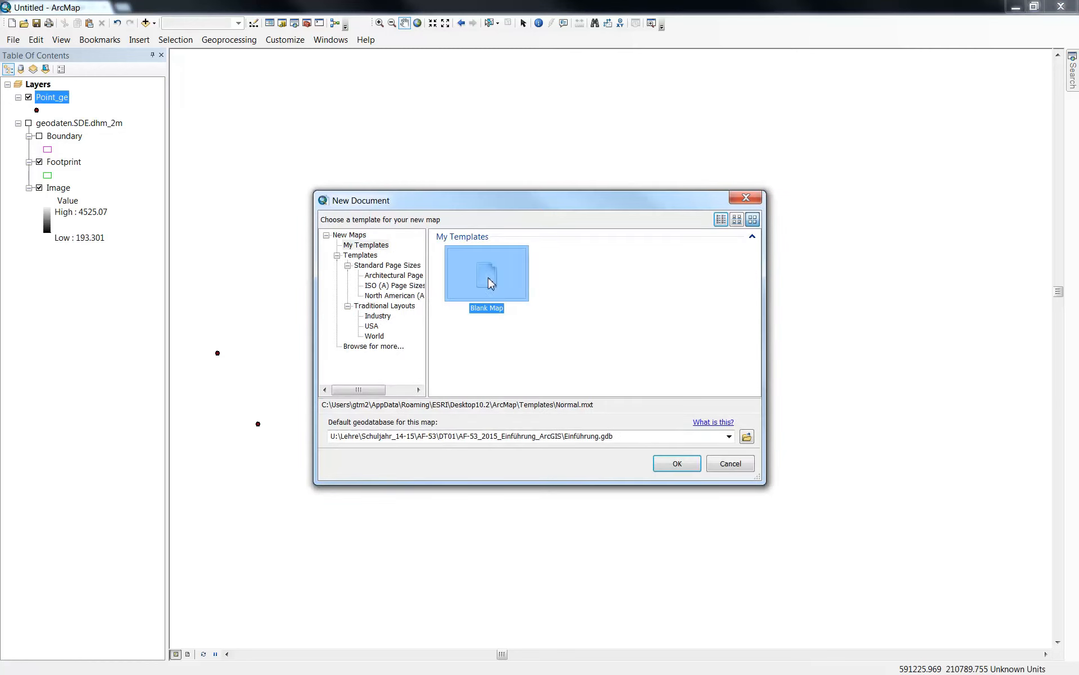
{"action": "left_click", "coordinate": [672, 467]}
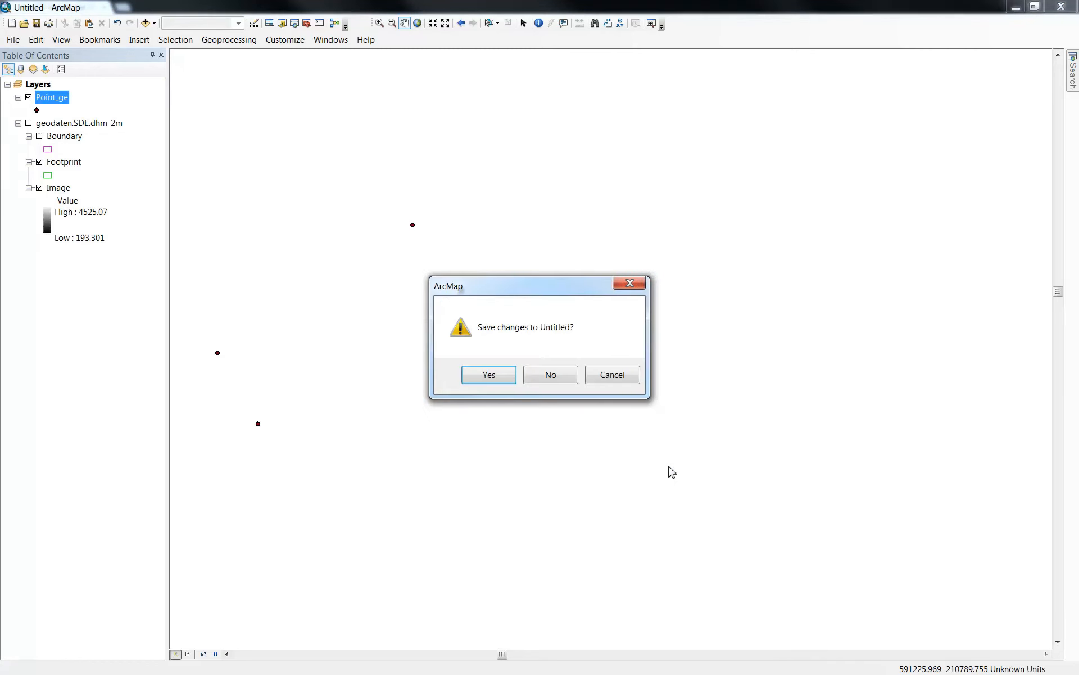
{"action": "left_click", "coordinate": [547, 376]}
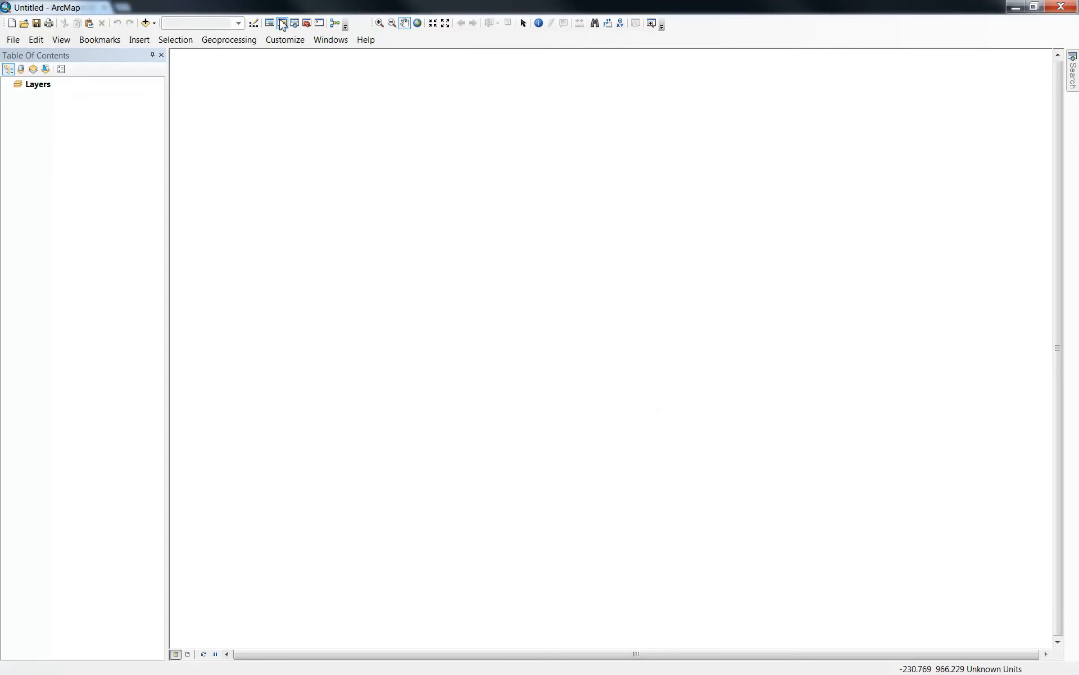
- Show the Catalog and expand the extract_output folder and its zipfolder under the Desktop folder connection
{"action": "left_click", "coordinate": [282, 23]}
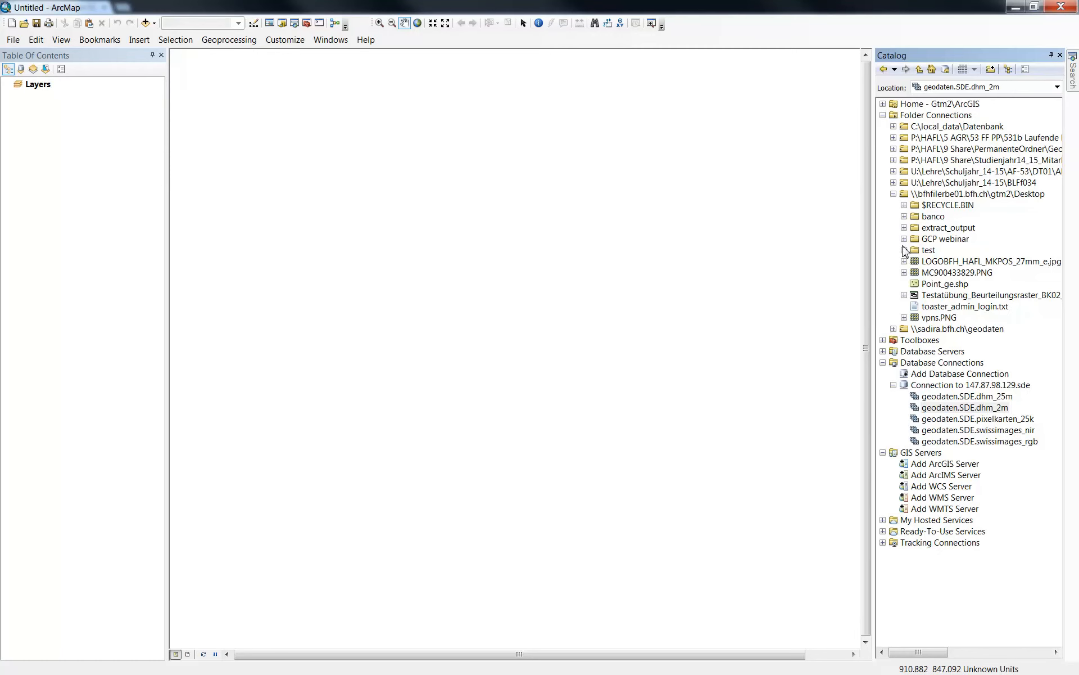
{"action": "left_click", "coordinate": [904, 228]}
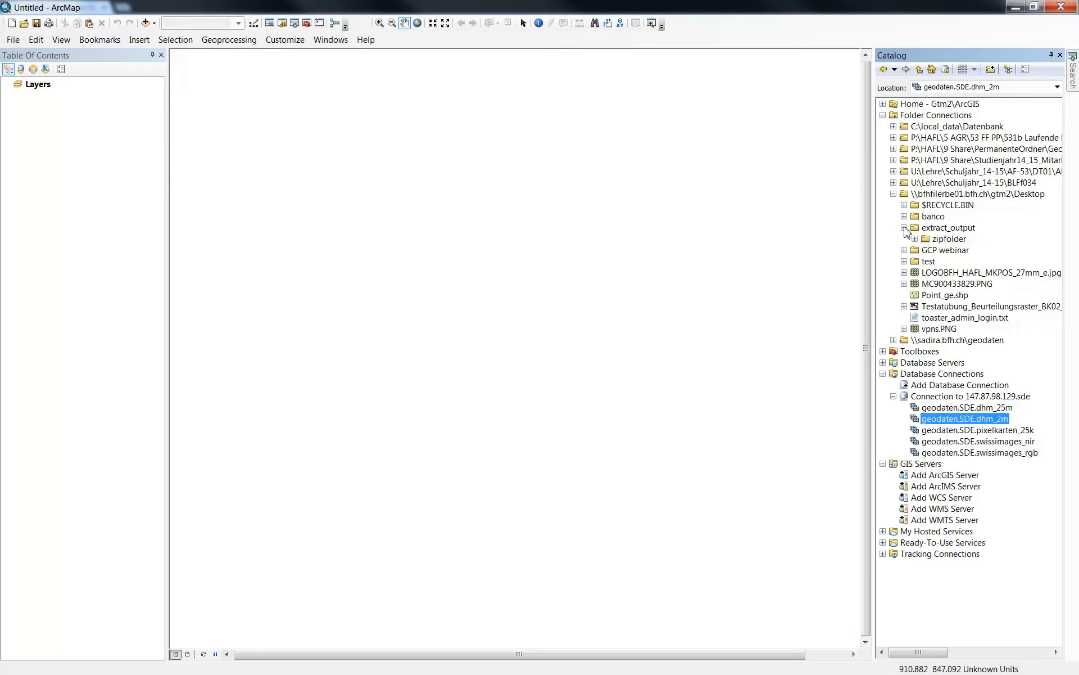
{"action": "left_click", "coordinate": [914, 239]}
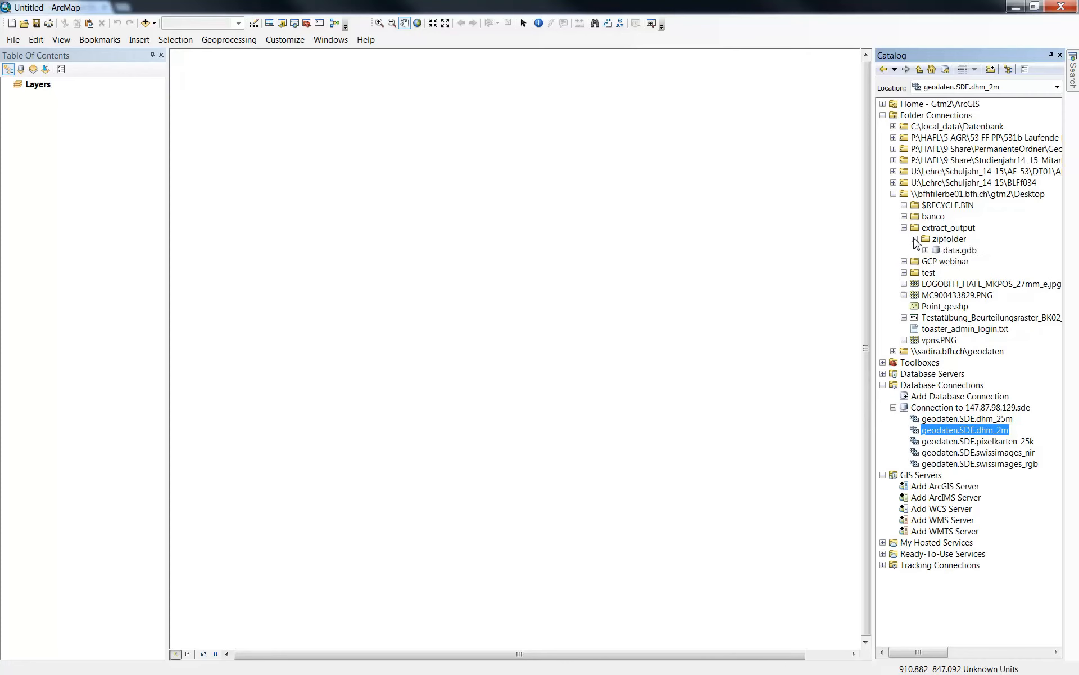
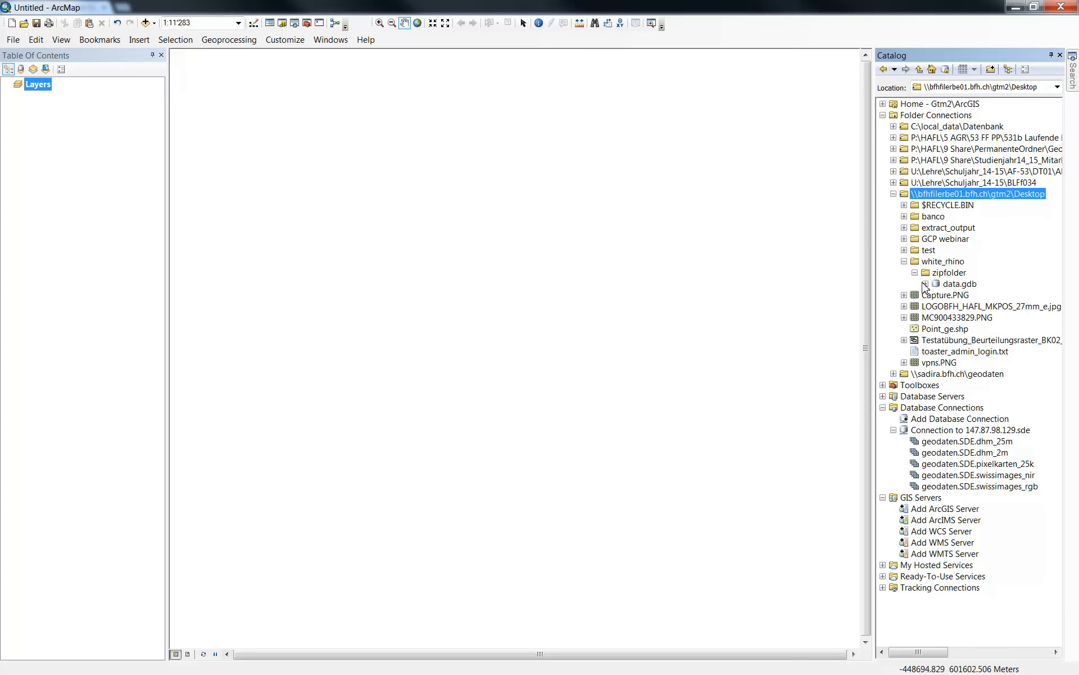
- Add the Points and Polygons feature classes from data.gdb in the white_rhino zipfolder to the map's layers
{"action": "left_click", "coordinate": [926, 284]}
{"action": "left_click_drag", "start_coordinate": [952, 298], "coordinate": [101, 174]}
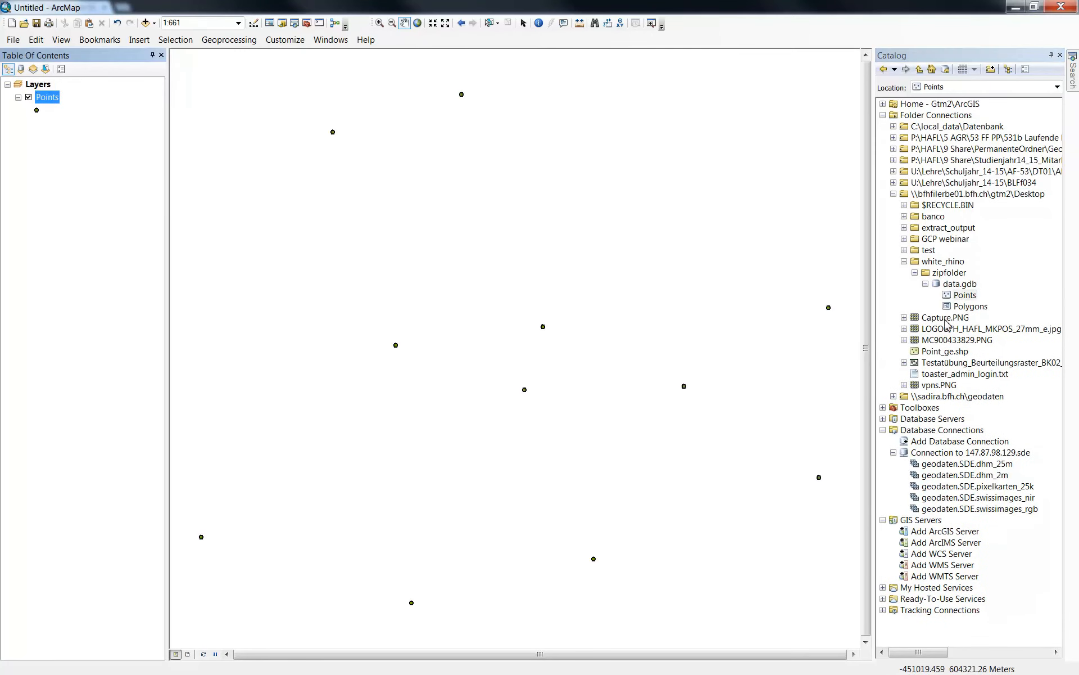
{"action": "left_click_drag", "start_coordinate": [953, 306], "coordinate": [99, 203]}
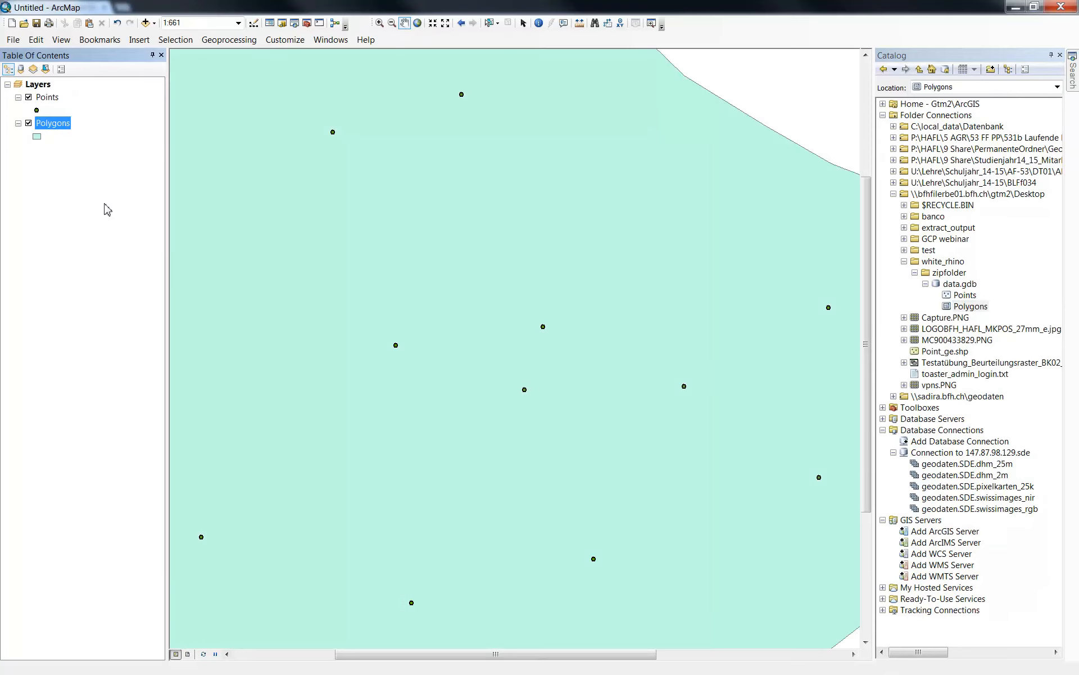
- Symbolize the Points layer by unique values of the Type field with all values added
{"action": "right_click", "coordinate": [49, 119]}
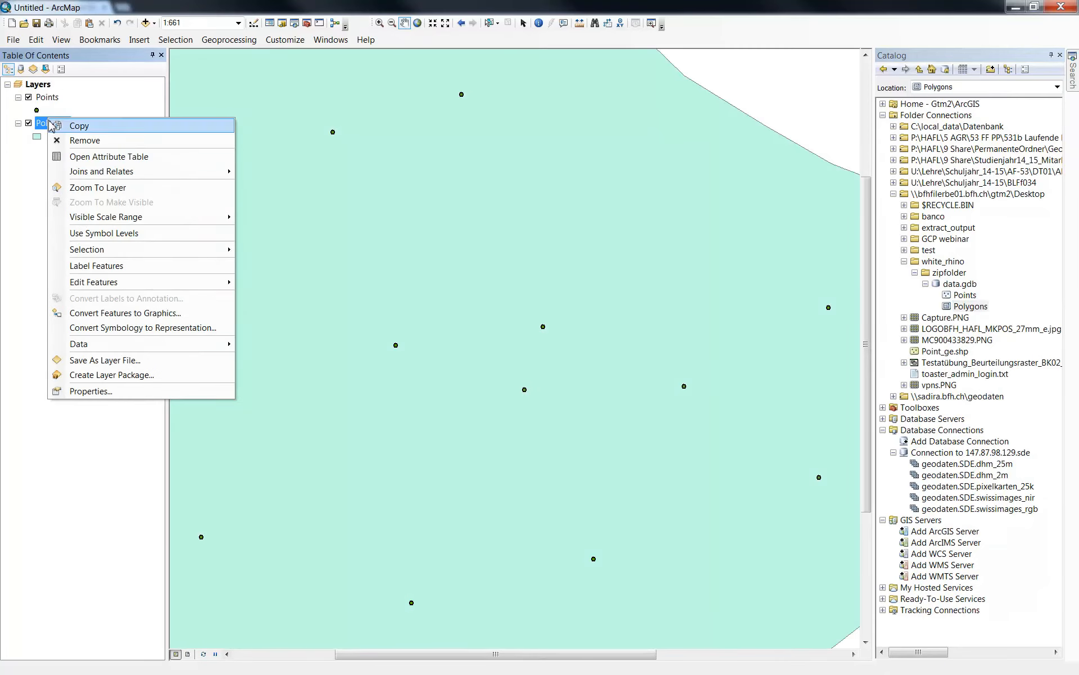
{"action": "left_click", "coordinate": [99, 187]}
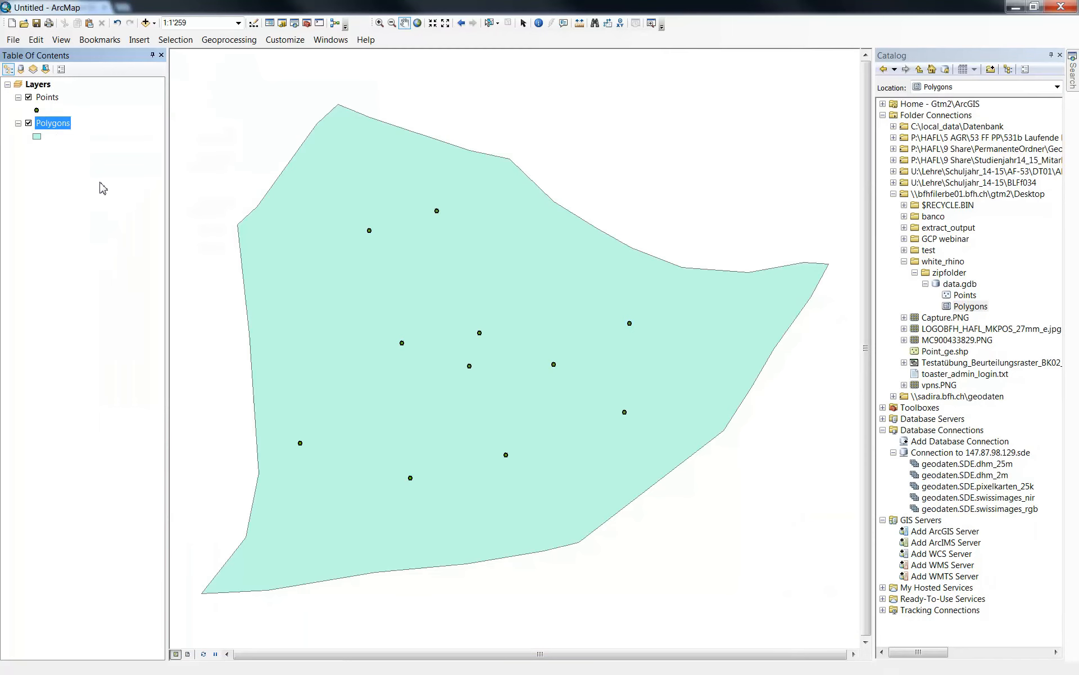
{"action": "right_click", "coordinate": [48, 96]}
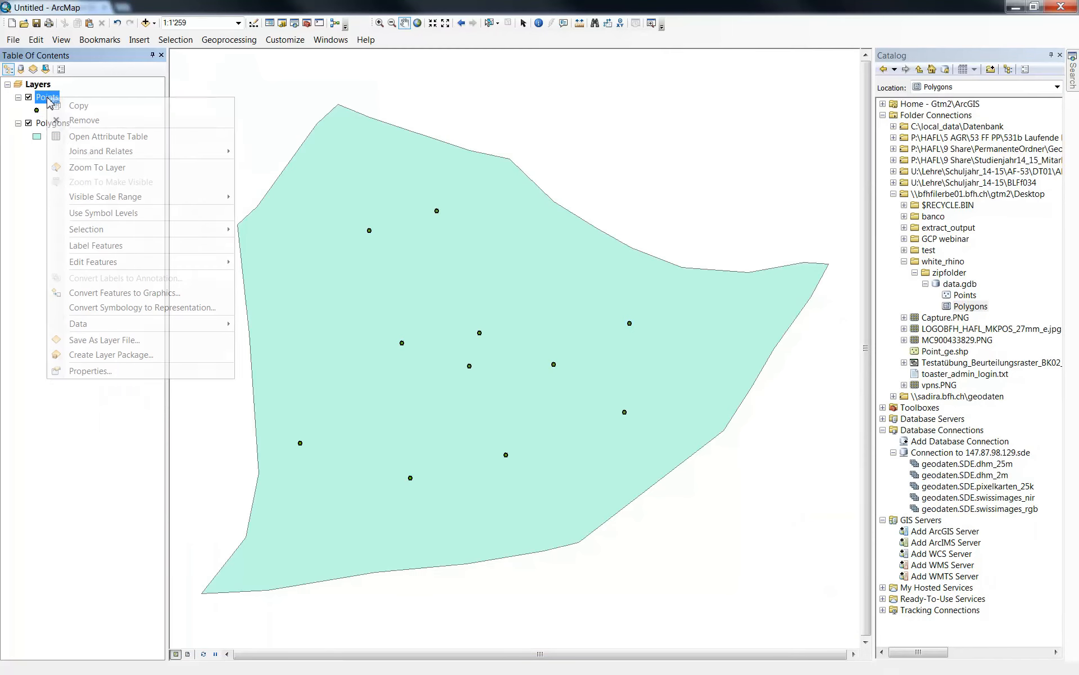
{"action": "left_click", "coordinate": [98, 371]}
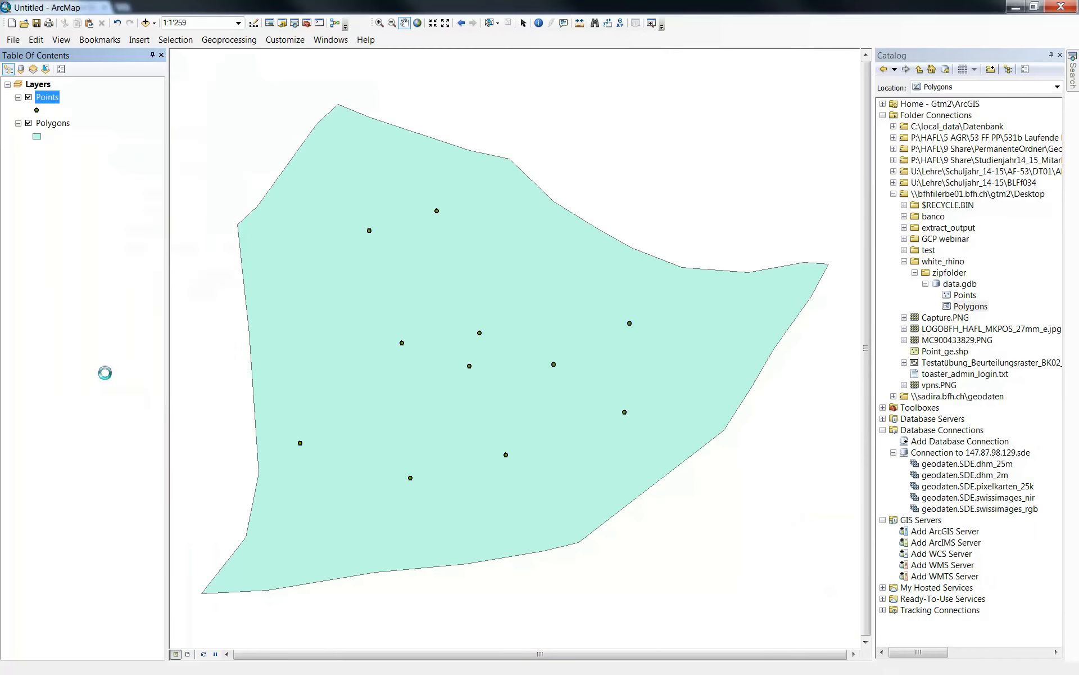
{"action": "left_click", "coordinate": [450, 201]}
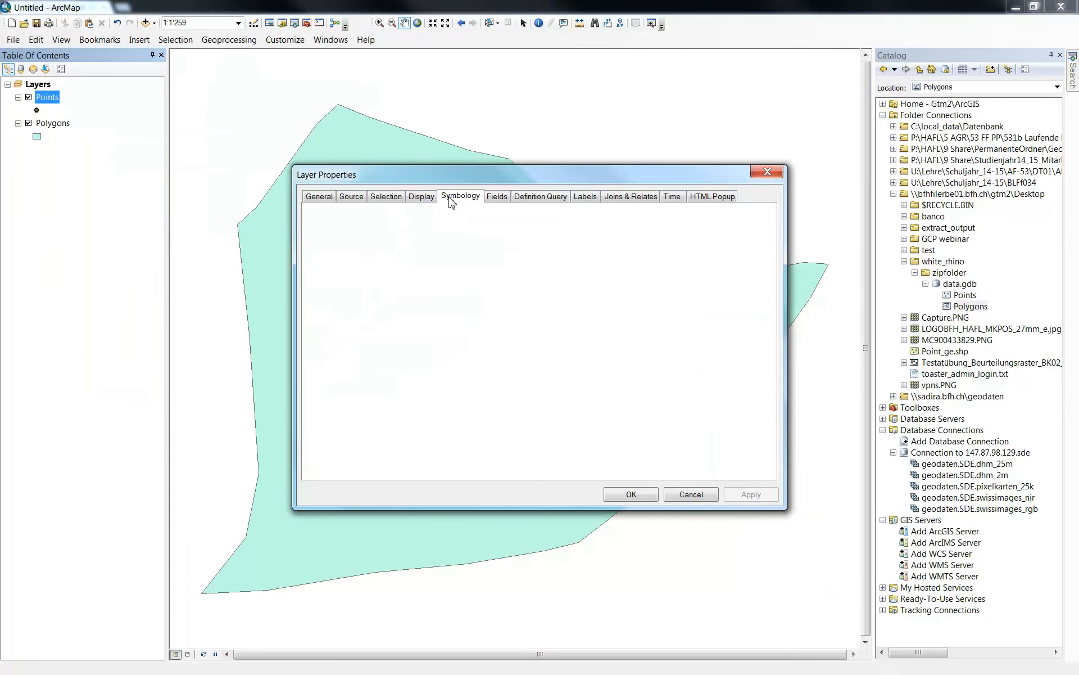
{"action": "left_click", "coordinate": [343, 242]}
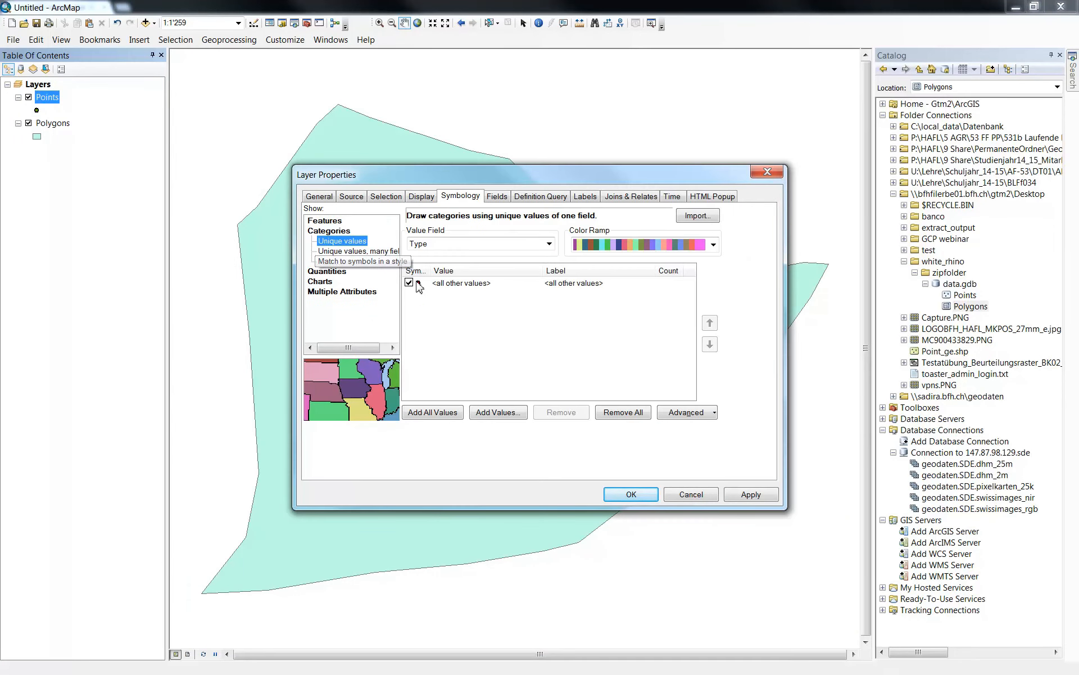
{"action": "left_click", "coordinate": [440, 417]}
{"action": "left_click", "coordinate": [628, 494]}
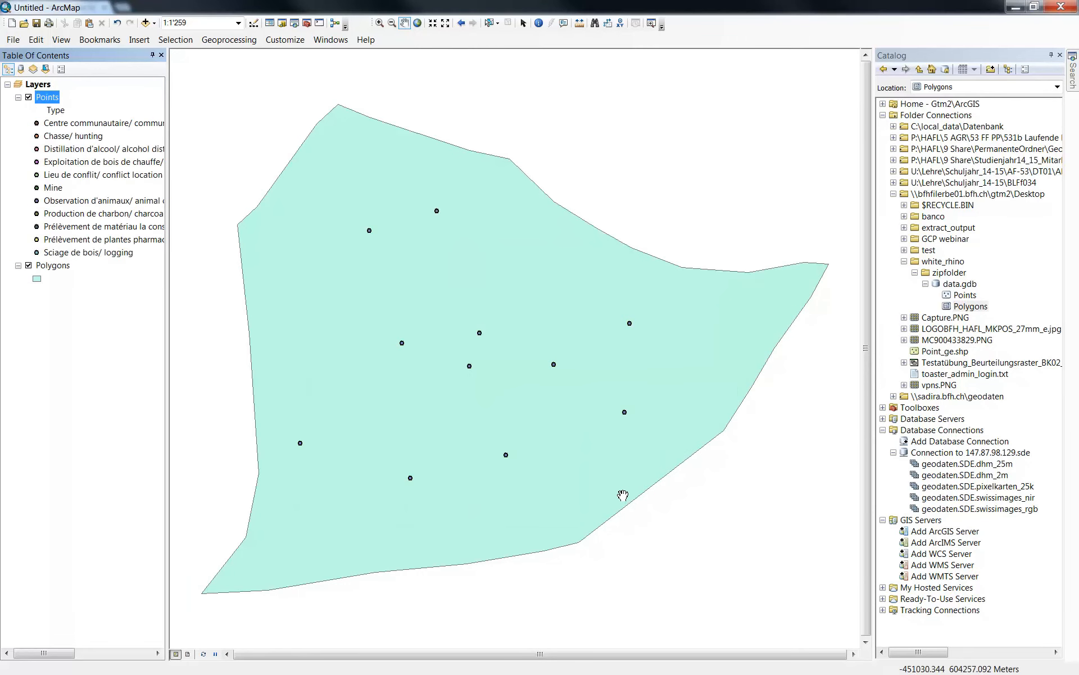
- Symbolize the Polygons layer by unique values of Type, excluding all other values and adding every category
{"action": "right_click", "coordinate": [55, 271]}
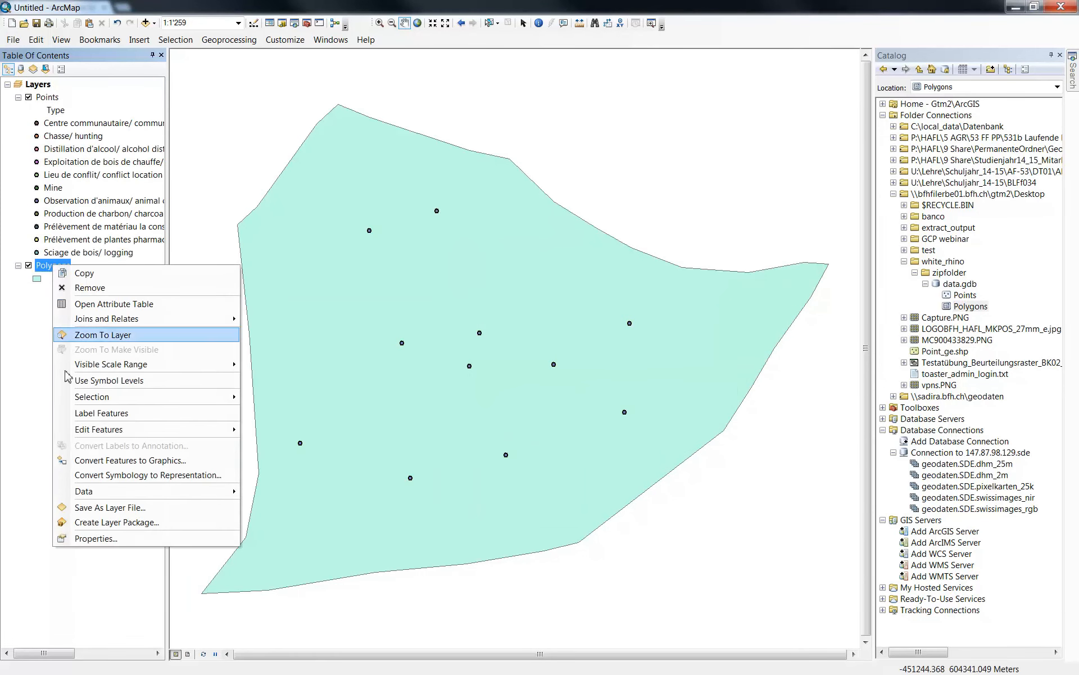
{"action": "left_click", "coordinate": [107, 541]}
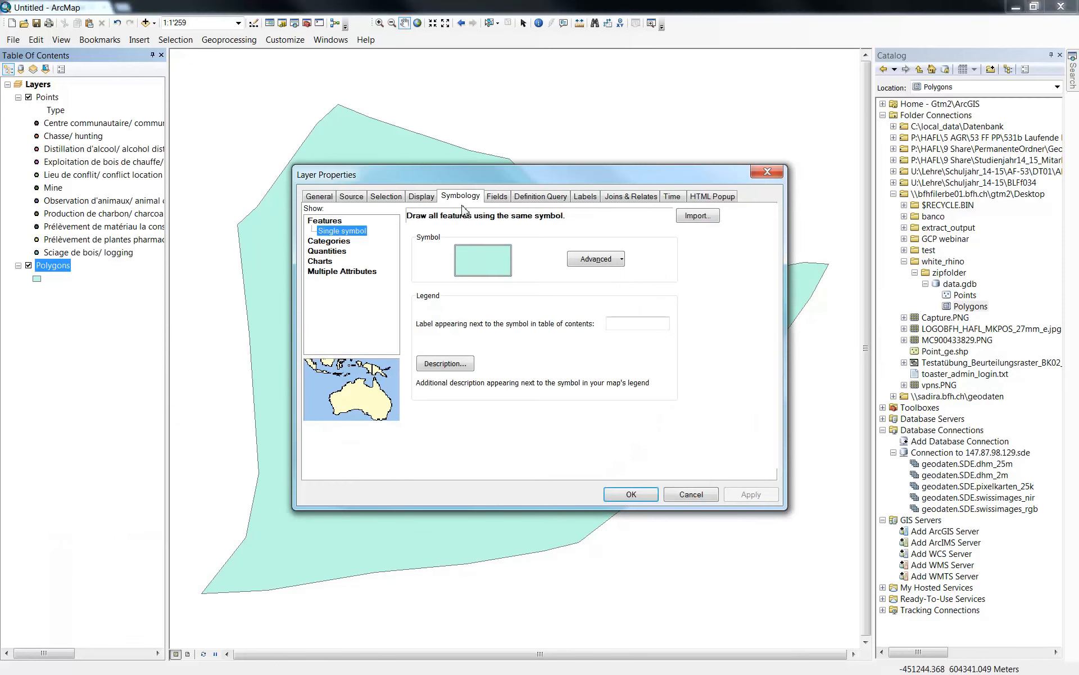
{"action": "left_click", "coordinate": [344, 241]}
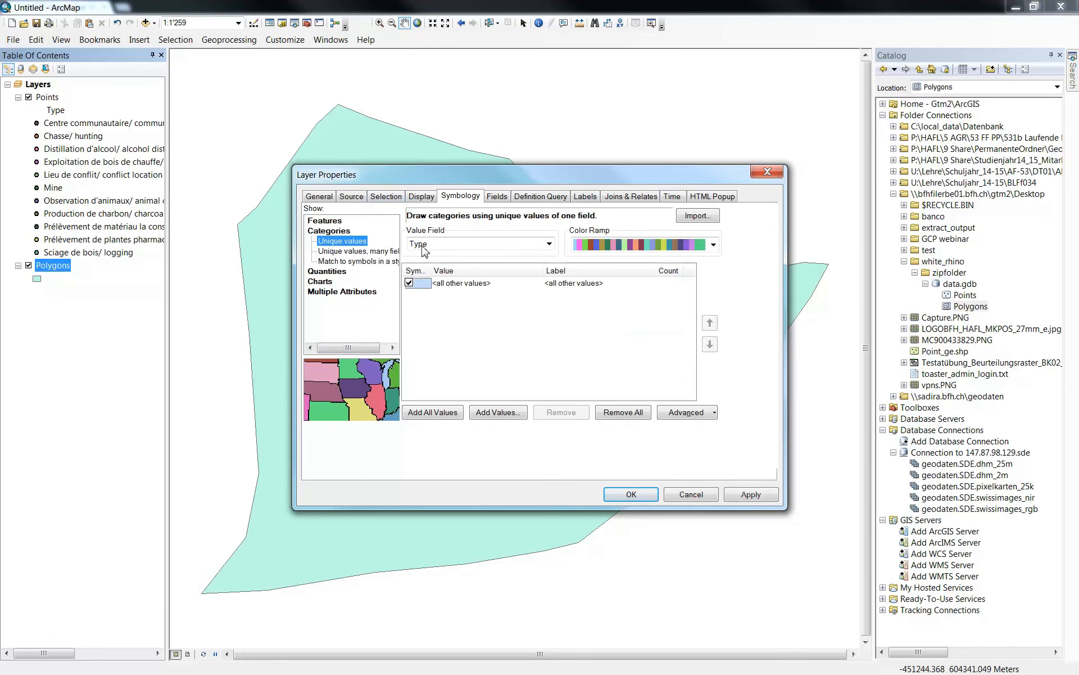
{"action": "left_click", "coordinate": [409, 284]}
{"action": "left_click", "coordinate": [433, 414]}
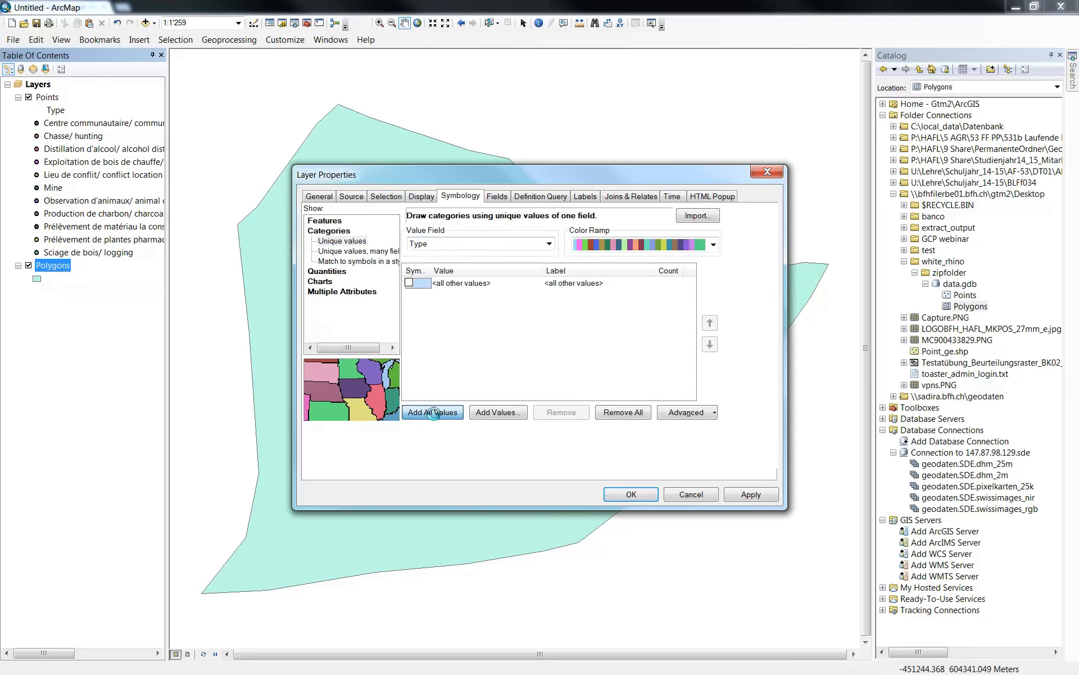
{"action": "left_click", "coordinate": [628, 496]}
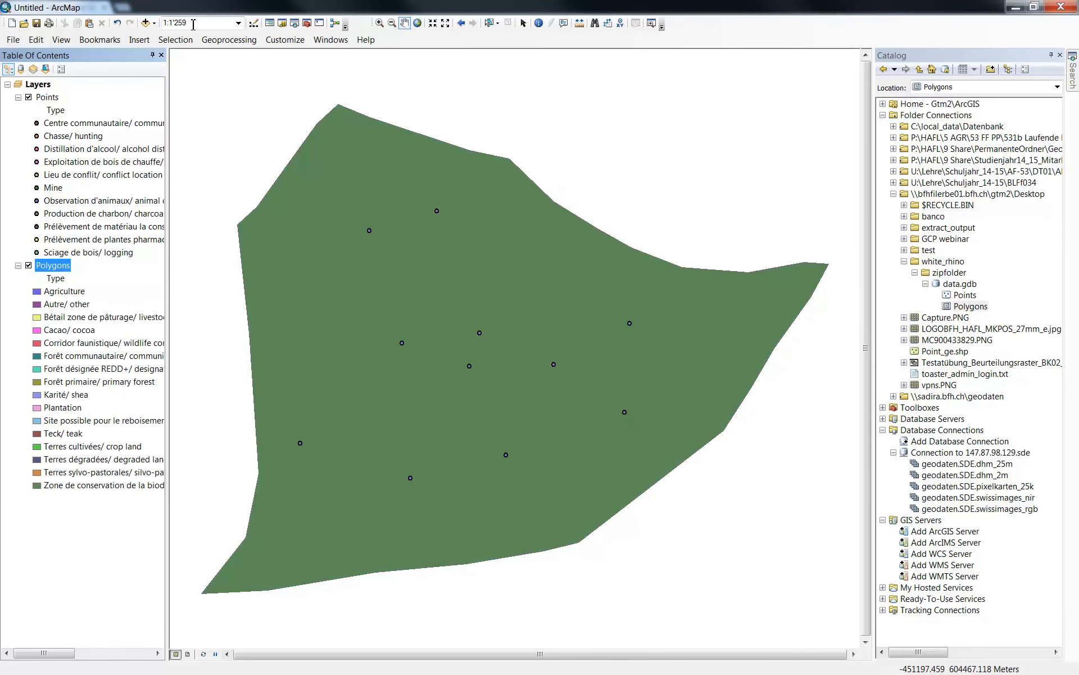
- Add the Imagery basemap to the map
{"action": "left_click", "coordinate": [155, 25]}
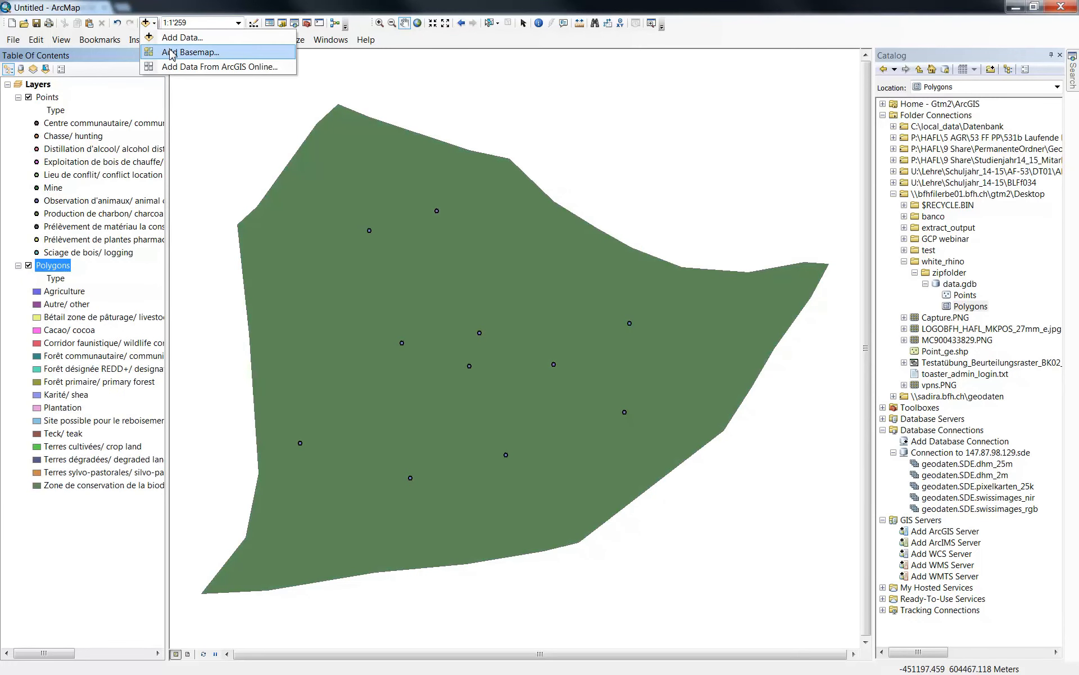
{"action": "left_click", "coordinate": [172, 49]}
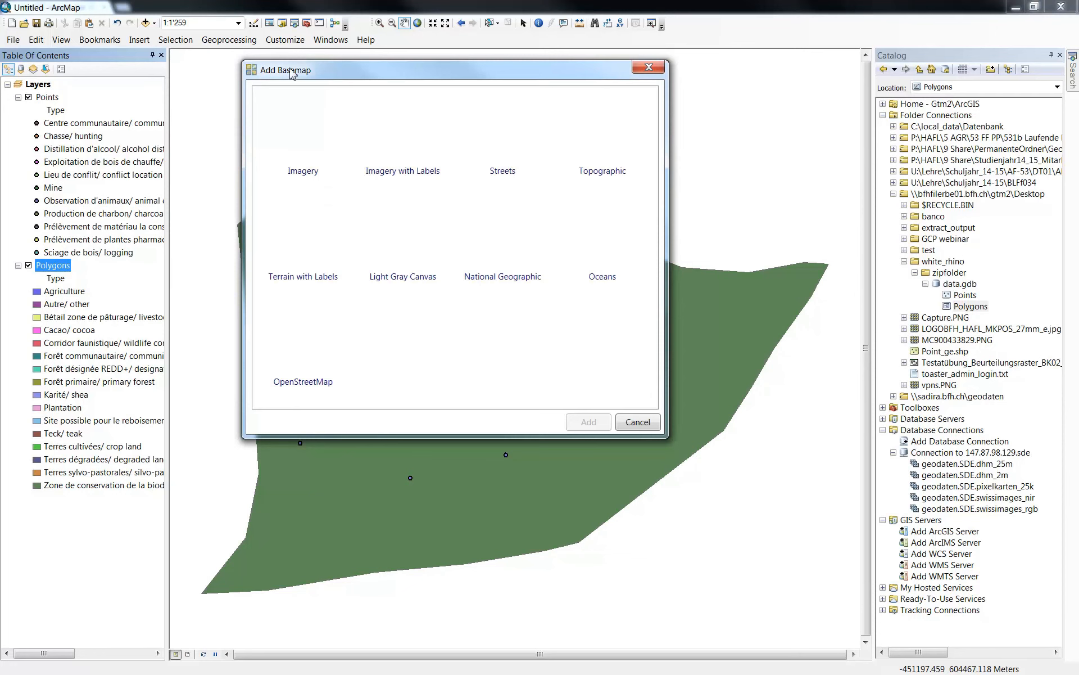
{"action": "left_click", "coordinate": [305, 141]}
{"action": "left_click", "coordinate": [579, 426]}
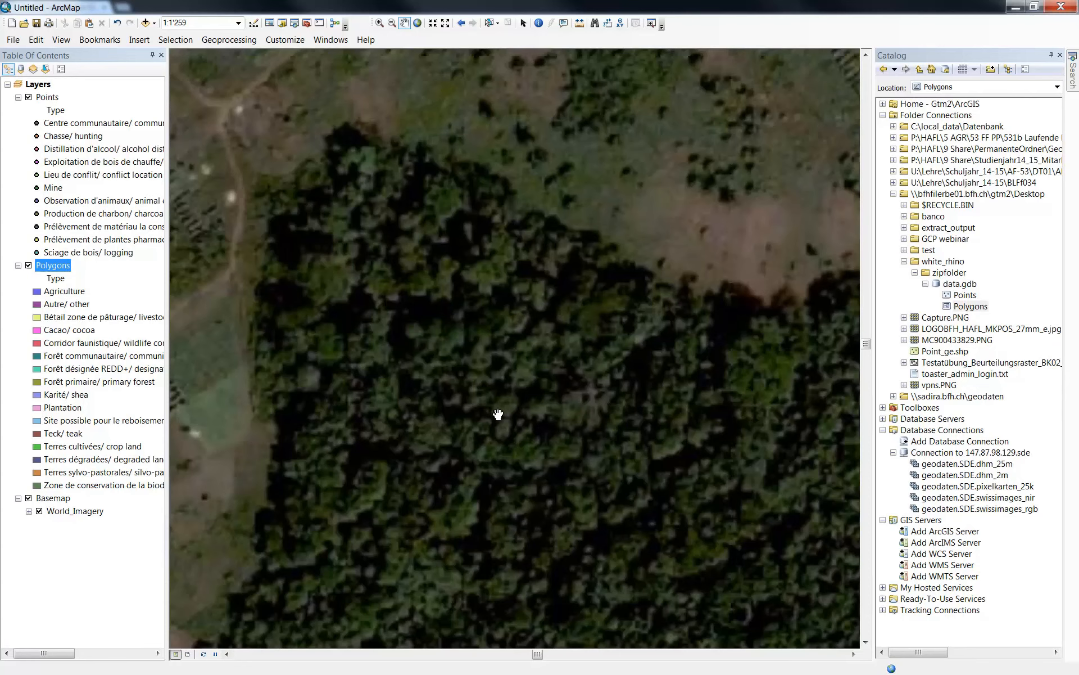
- Set the Polygons layer's transparency to 40% in its display properties
{"action": "right_click", "coordinate": [58, 269]}
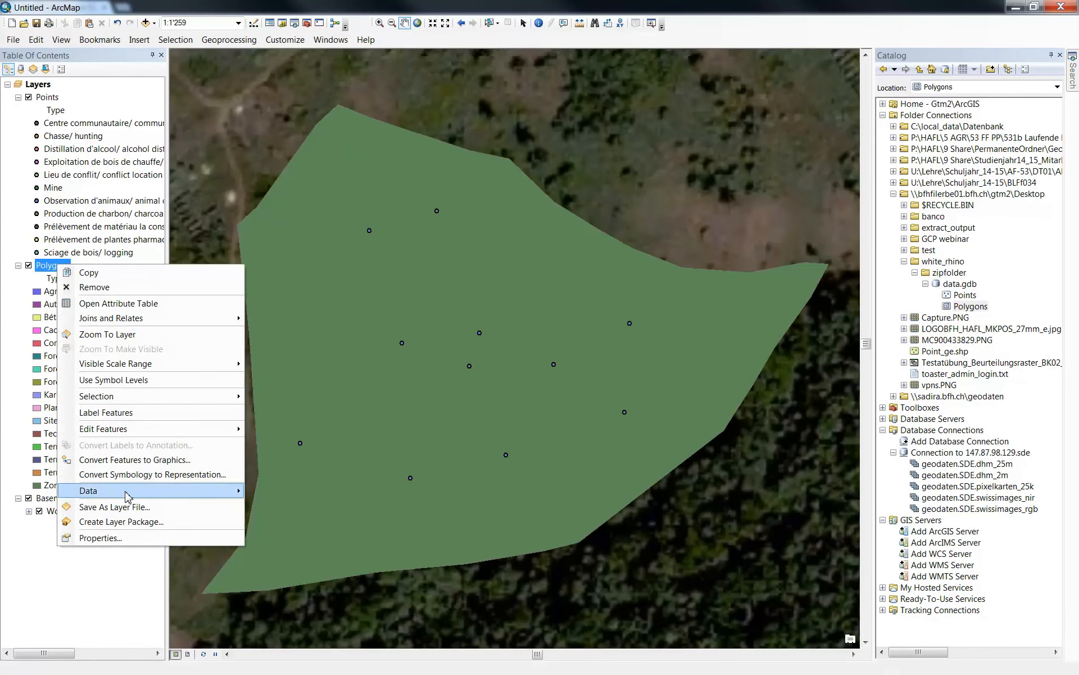
{"action": "left_click", "coordinate": [111, 537]}
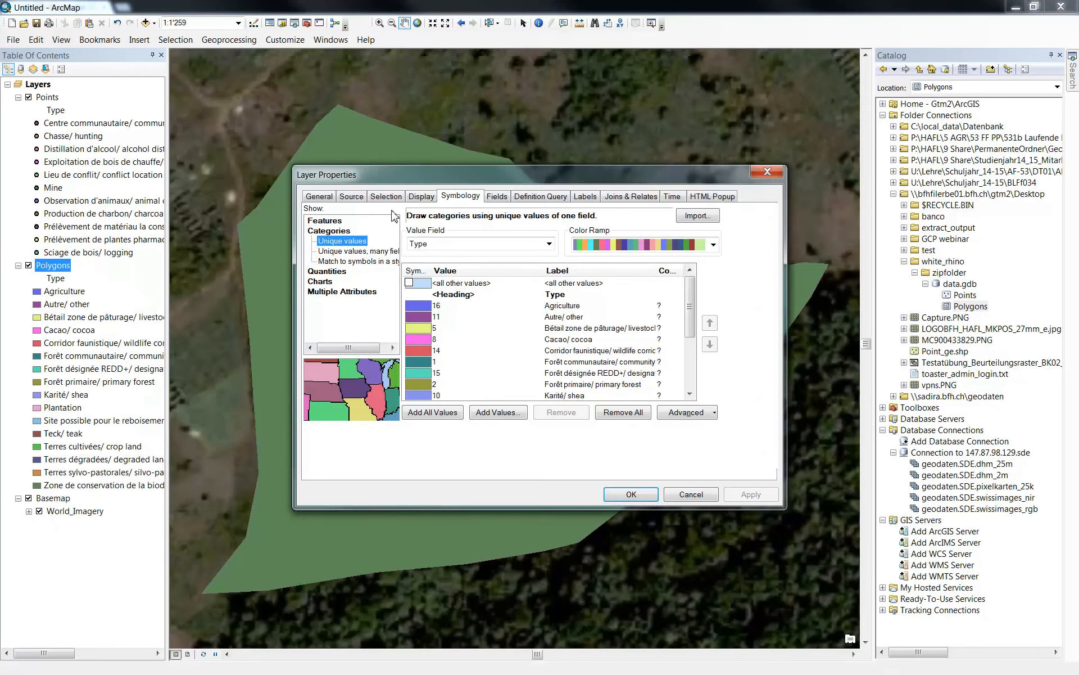
{"action": "left_click", "coordinate": [420, 196]}
{"action": "left_click", "coordinate": [419, 226]}
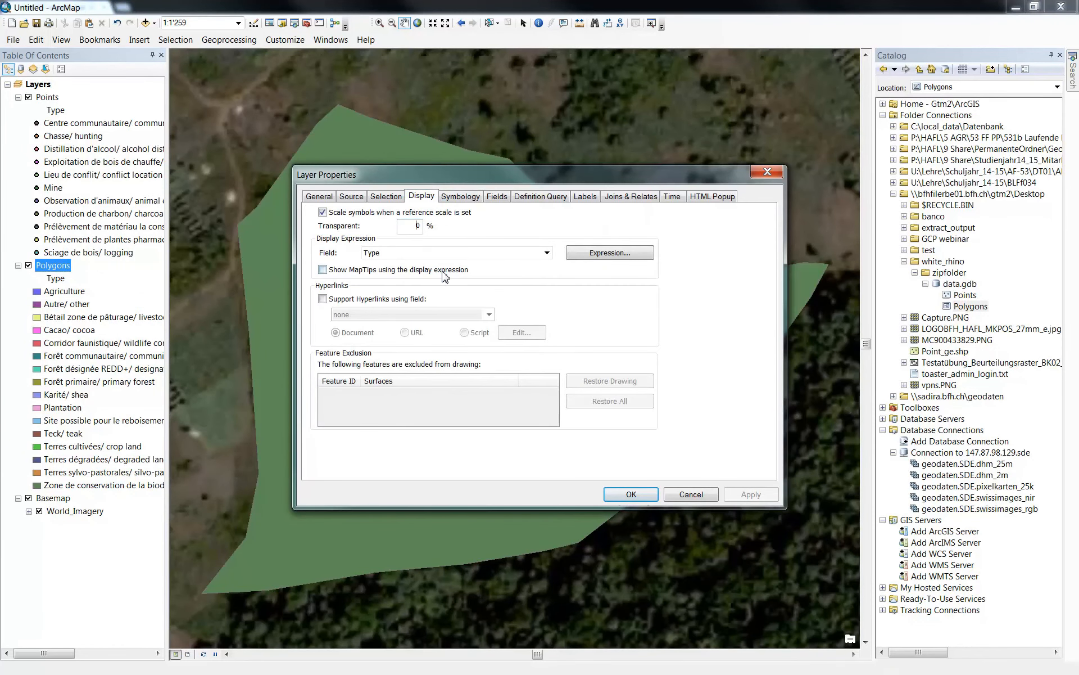
{"action": "type", "text": "4"}
{"action": "key", "text": "Return"}
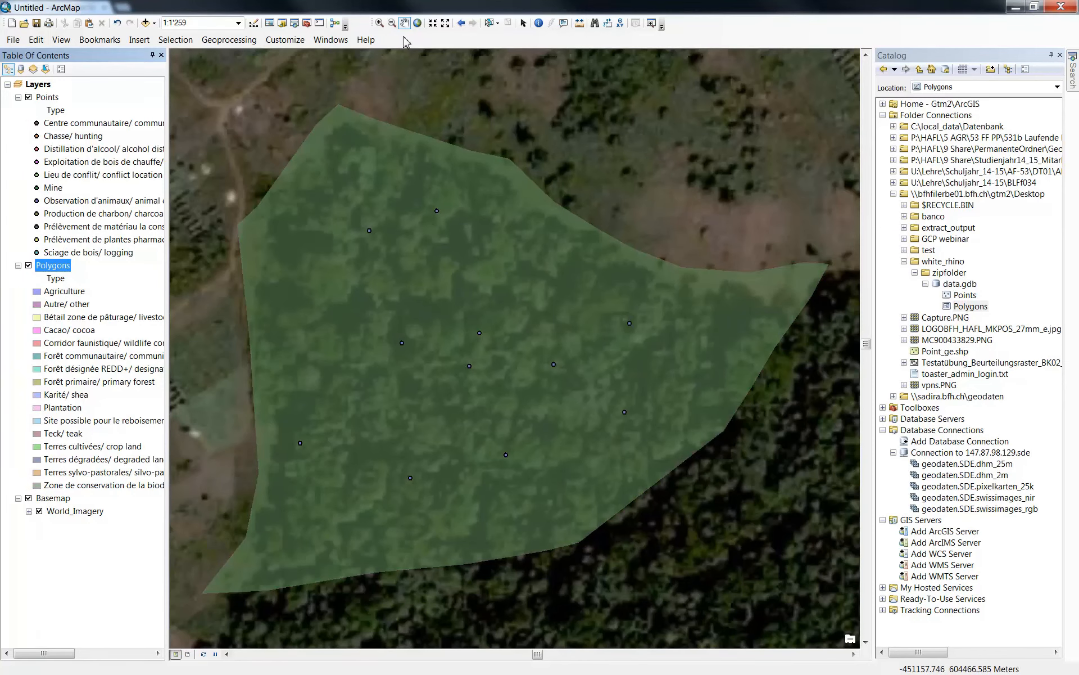
- Minimize ArcMap to return to the web mapping tool in the browser and close the Extract Data Task window
{"action": "left_click", "coordinate": [445, 24]}
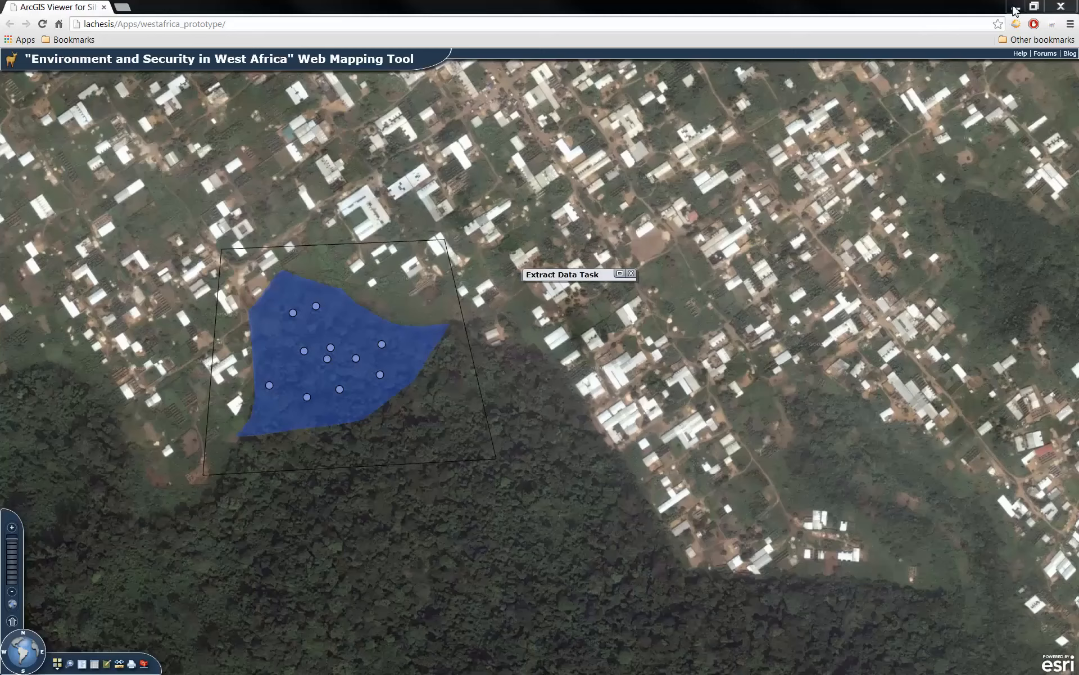
{"action": "left_click", "coordinate": [1015, 8]}
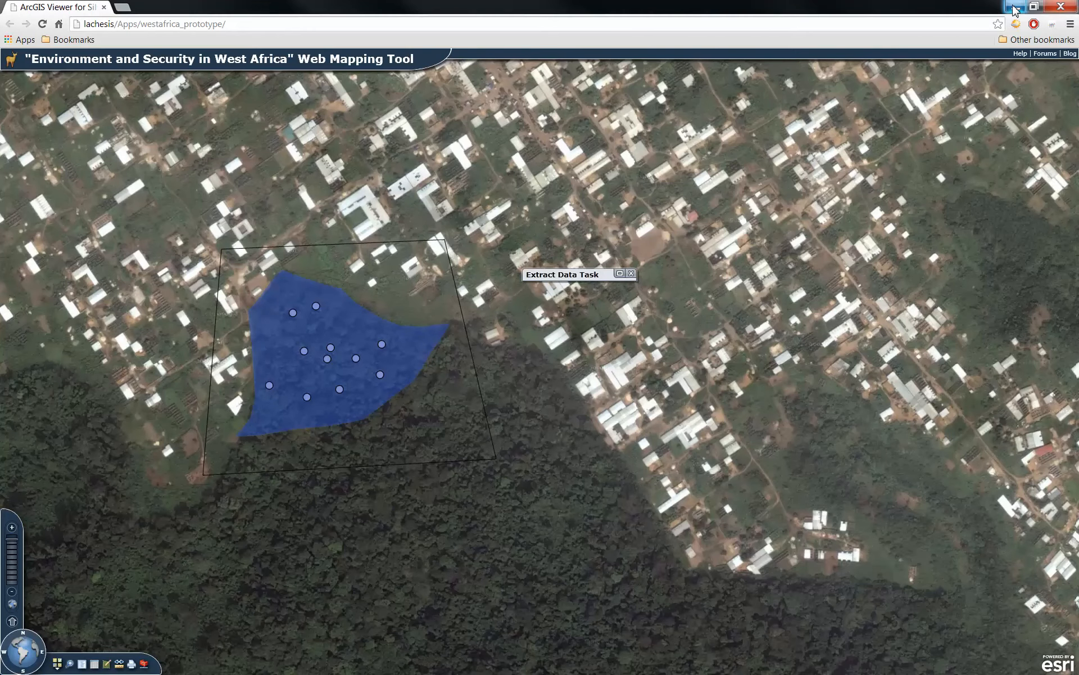
{"action": "left_click", "coordinate": [632, 274]}
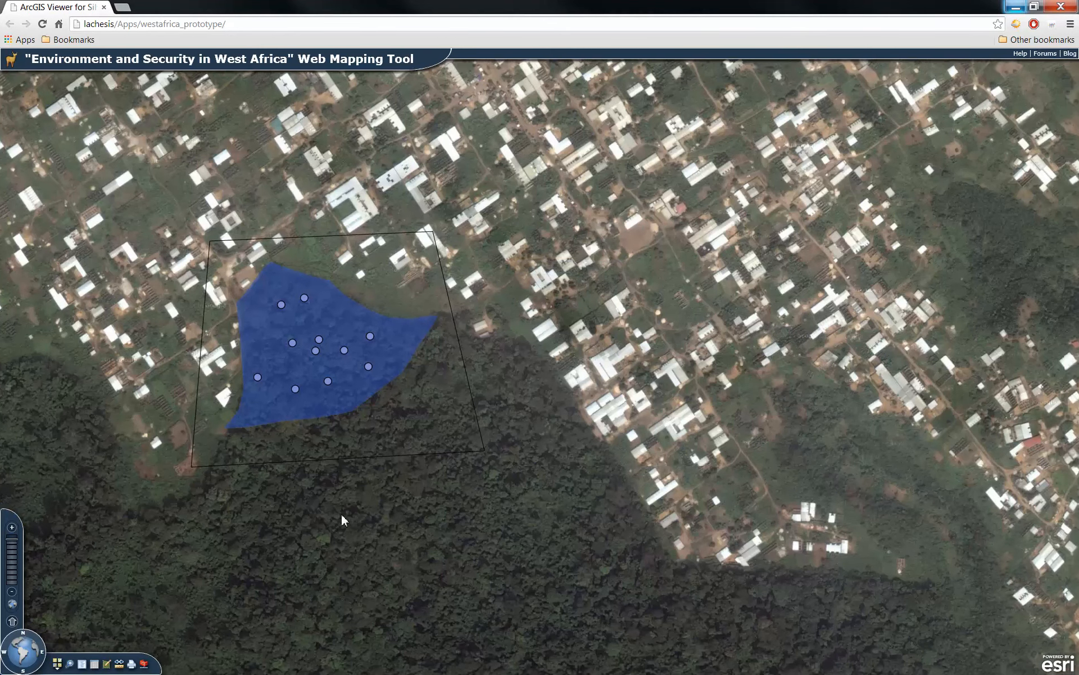
- Use the Measure tool to draw a multi-segment line through the forest from the edge of the settlement
{"action": "left_click_drag", "start_coordinate": [340, 512], "coordinate": [215, 349]}
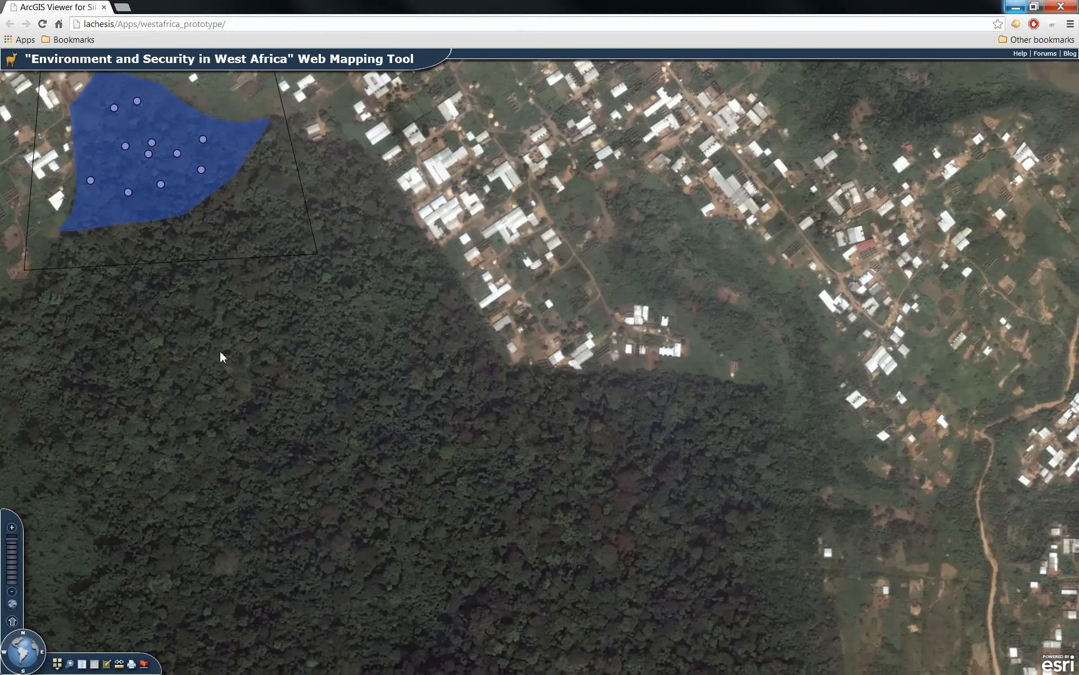
{"action": "left_click_drag", "start_coordinate": [373, 433], "coordinate": [280, 348]}
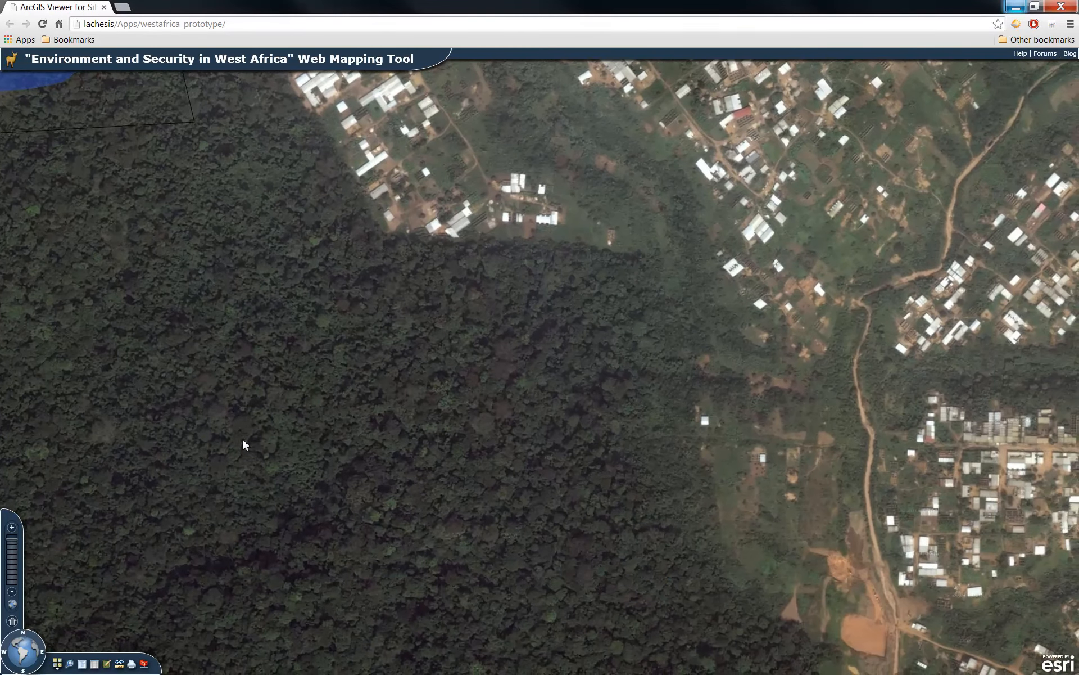
{"action": "left_click", "coordinate": [121, 665]}
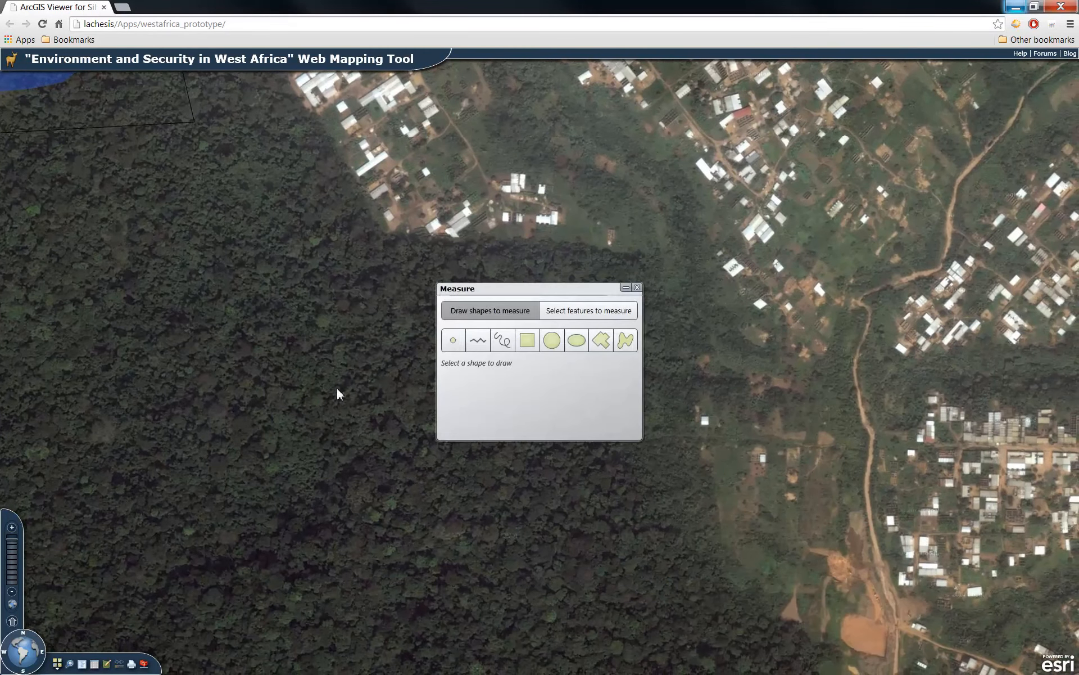
{"action": "left_click", "coordinate": [476, 342]}
{"action": "left_click", "coordinate": [395, 236]}
{"action": "left_click", "coordinate": [362, 449]}
{"action": "left_click", "coordinate": [463, 524]}
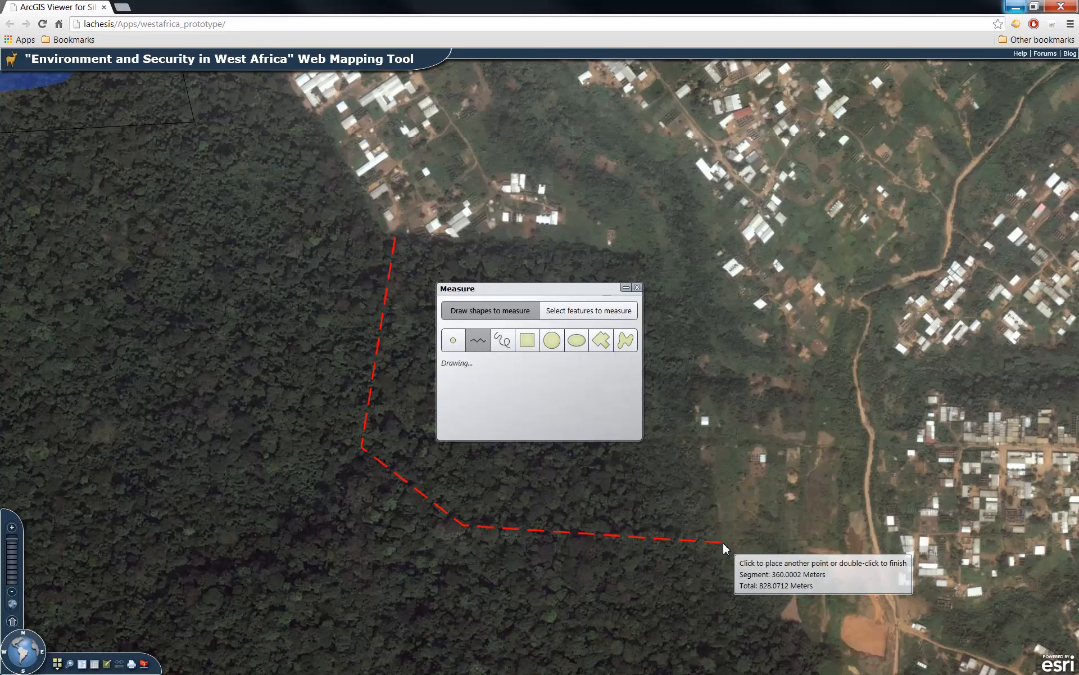
- Measure a rectangle drawn over the forest, with the Measure window moved off the area, and close the tool
{"action": "left_click", "coordinate": [527, 340]}
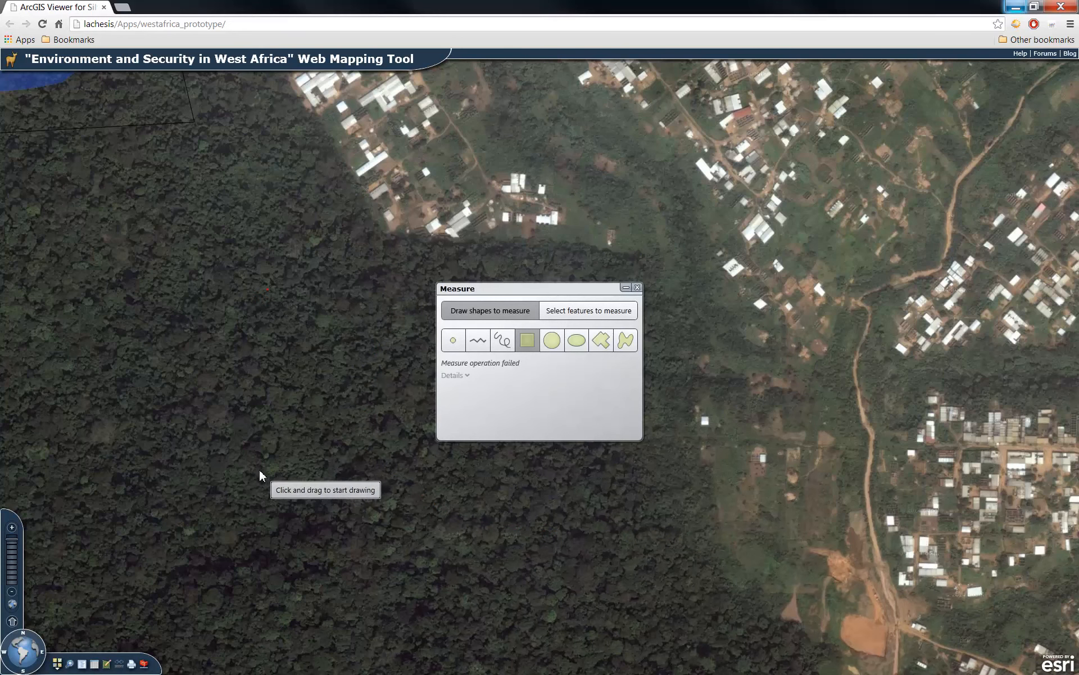
{"action": "left_click_drag", "start_coordinate": [412, 528], "coordinate": [412, 532]}
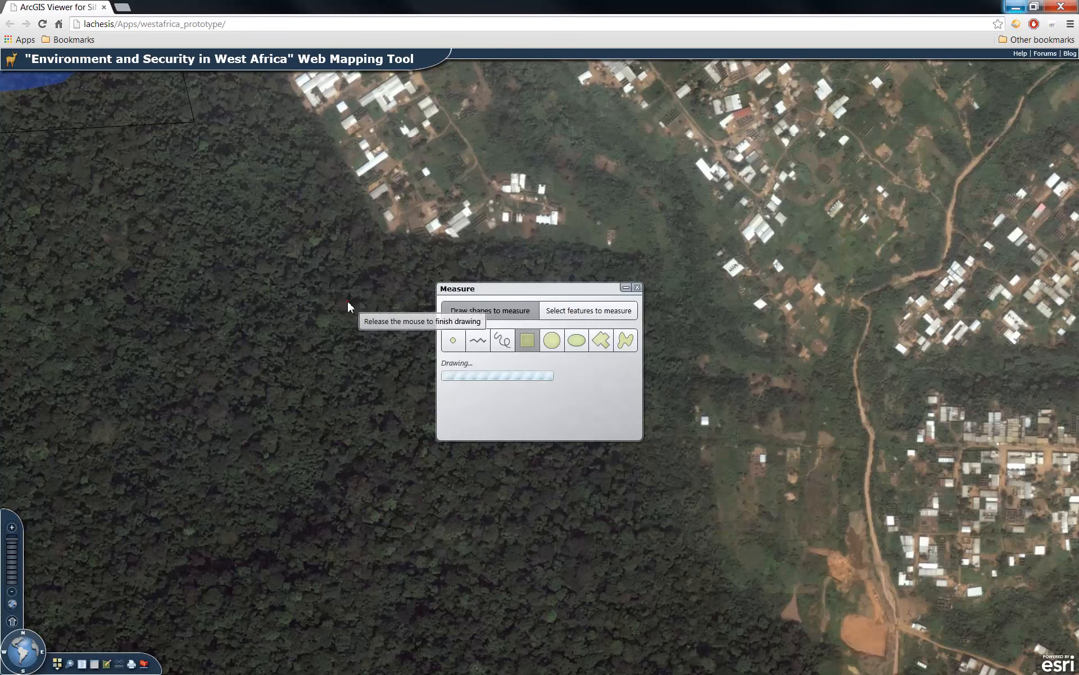
{"action": "mouse_move", "coordinate": [348, 305]}
{"action": "left_mouse_down"}
{"action": "mouse_move", "coordinate": [273, 309]}
{"action": "mouse_move", "coordinate": [274, 468]}
{"action": "mouse_move", "coordinate": [298, 467]}
{"action": "left_mouse_up"}
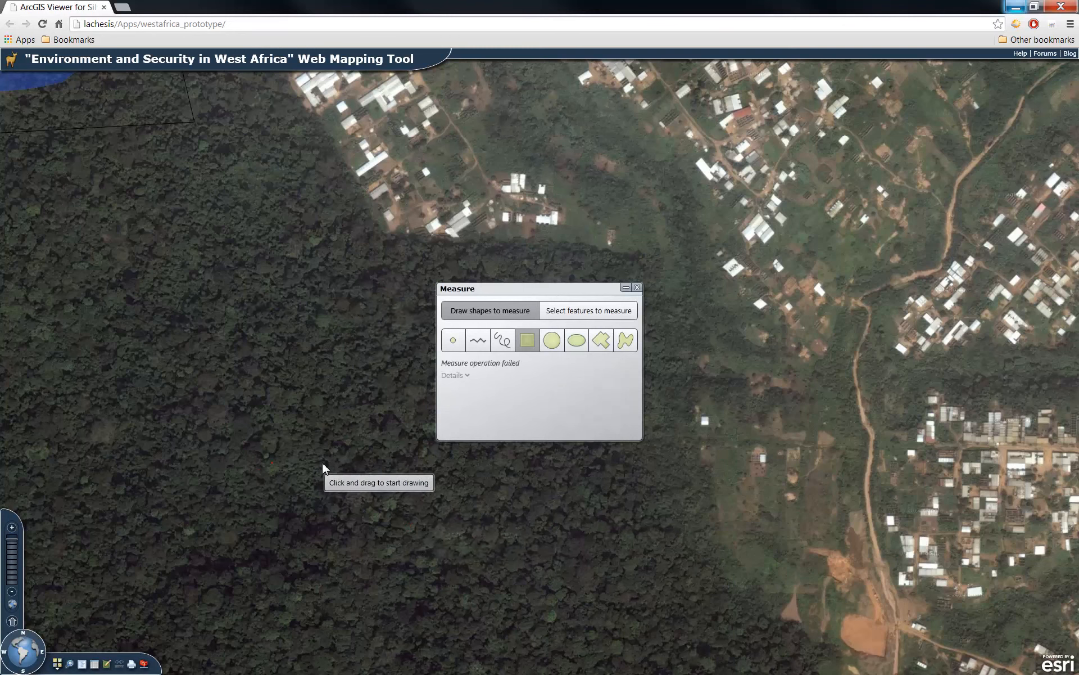
{"action": "left_click_drag", "start_coordinate": [554, 289], "coordinate": [699, 265]}
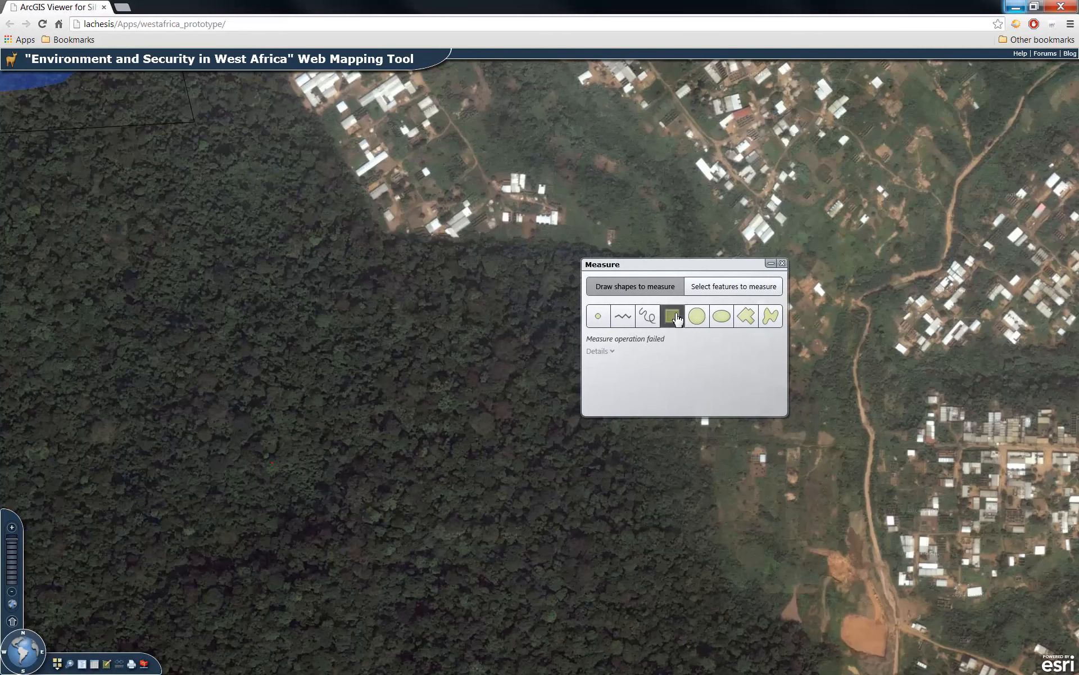
{"action": "left_click", "coordinate": [367, 307]}
{"action": "left_click", "coordinate": [352, 423]}
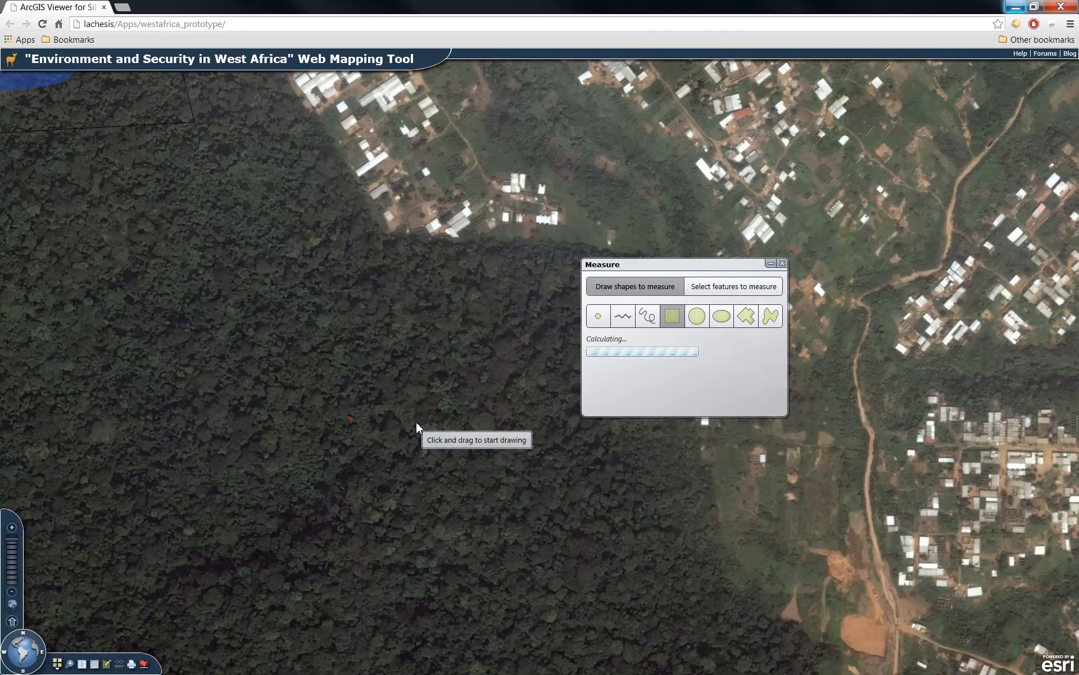
{"action": "left_click", "coordinate": [474, 434]}
{"action": "mouse_move", "coordinate": [475, 335]}
{"action": "left_mouse_down"}
{"action": "mouse_move", "coordinate": [491, 457]}
{"action": "mouse_move", "coordinate": [458, 448]}
{"action": "mouse_move", "coordinate": [366, 464]}
{"action": "mouse_move", "coordinate": [347, 513]}
{"action": "left_mouse_up"}
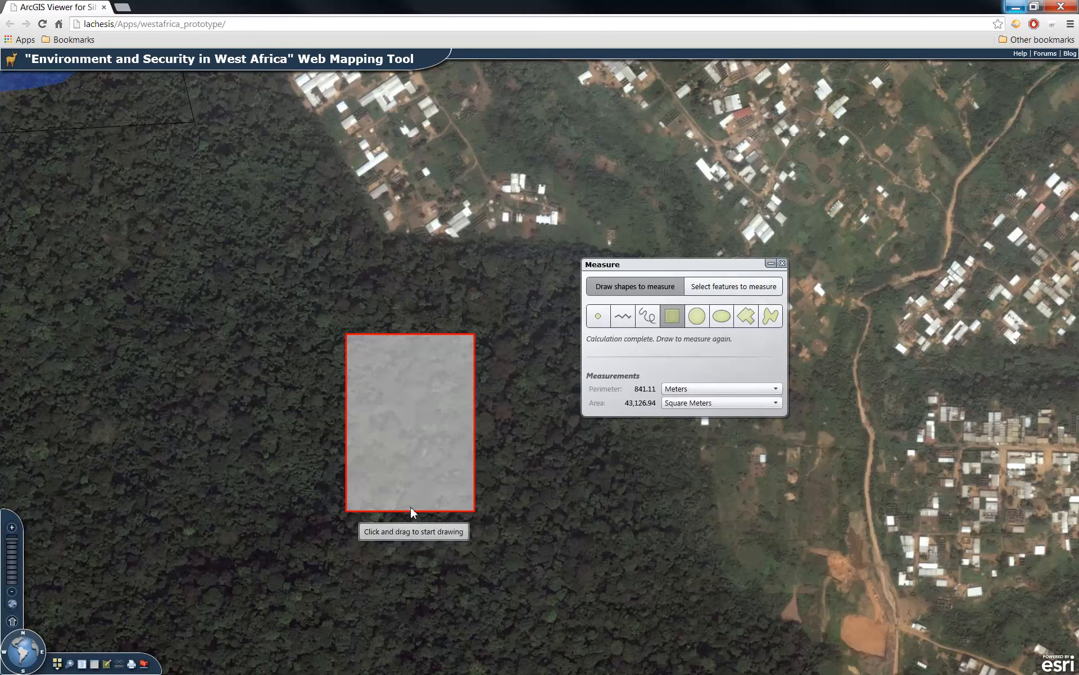
{"action": "left_click", "coordinate": [782, 263]}
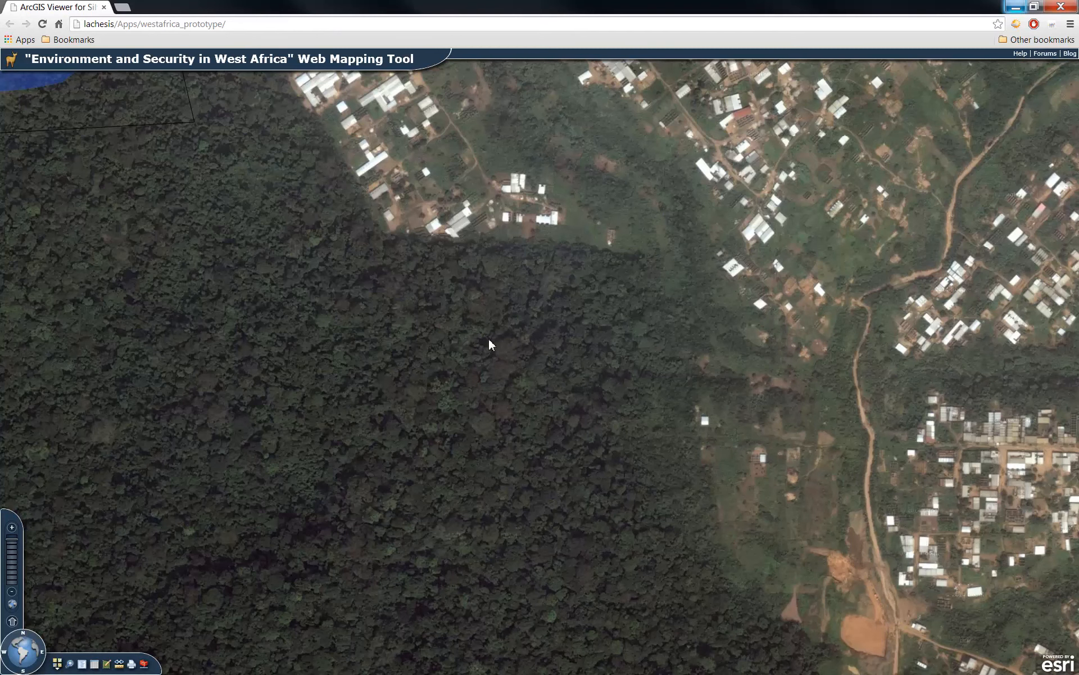
- Switch the map's basemap to Shaded Relief and, with the wider coastal region in view, to OpenStreetMap
{"action": "left_click", "coordinate": [95, 669]}
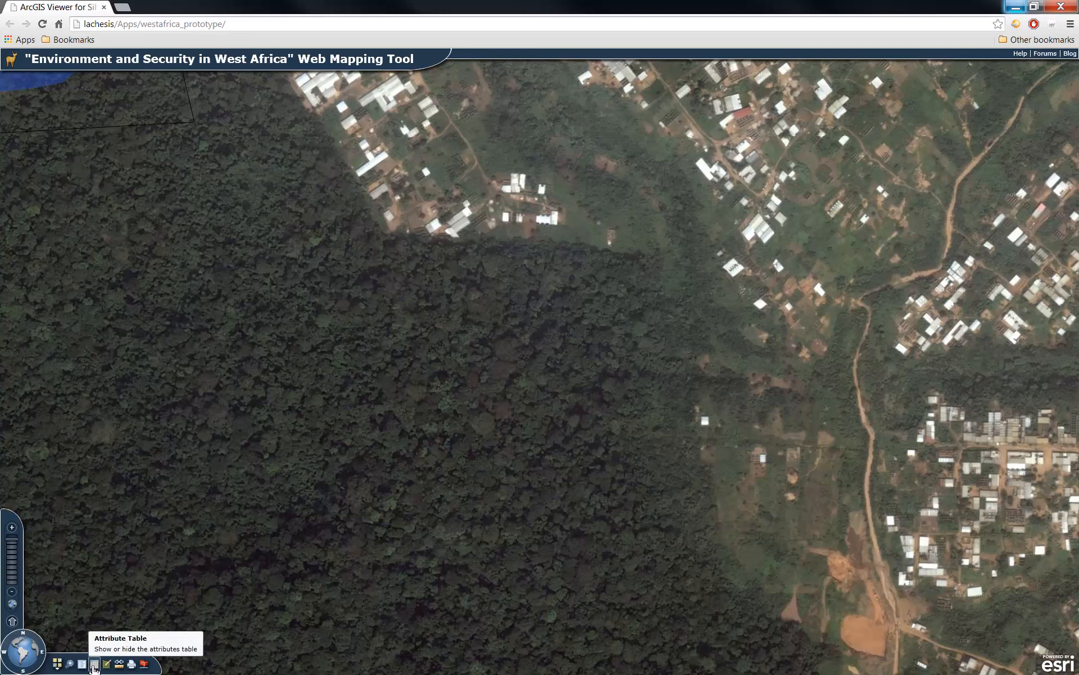
{"action": "left_click", "coordinate": [58, 666]}
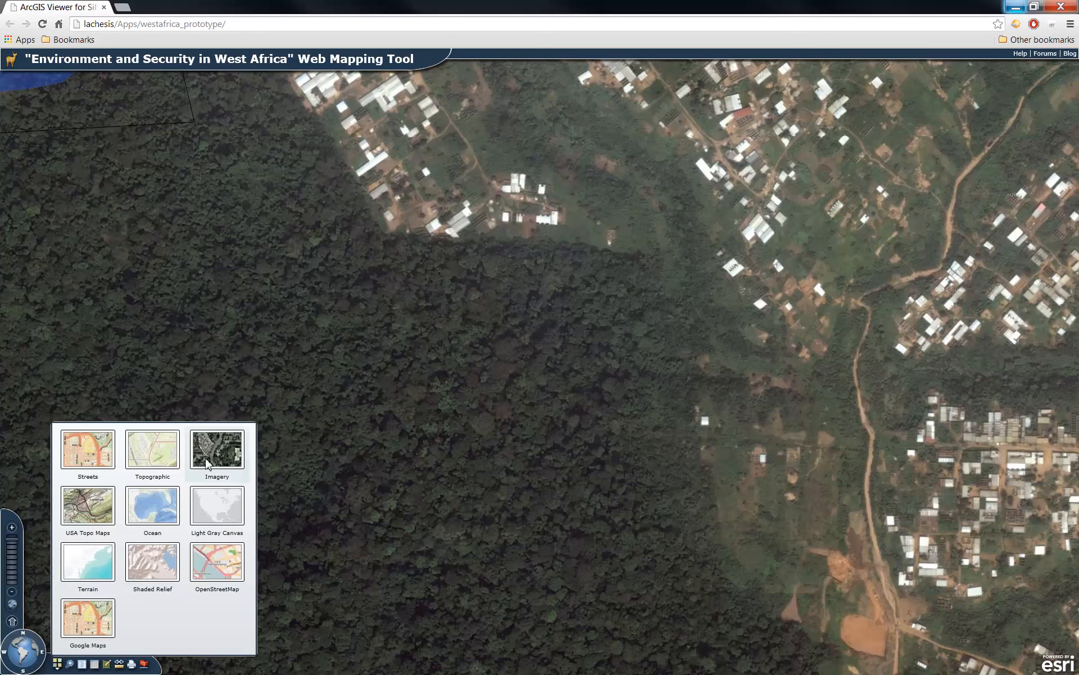
{"action": "left_click", "coordinate": [157, 566]}
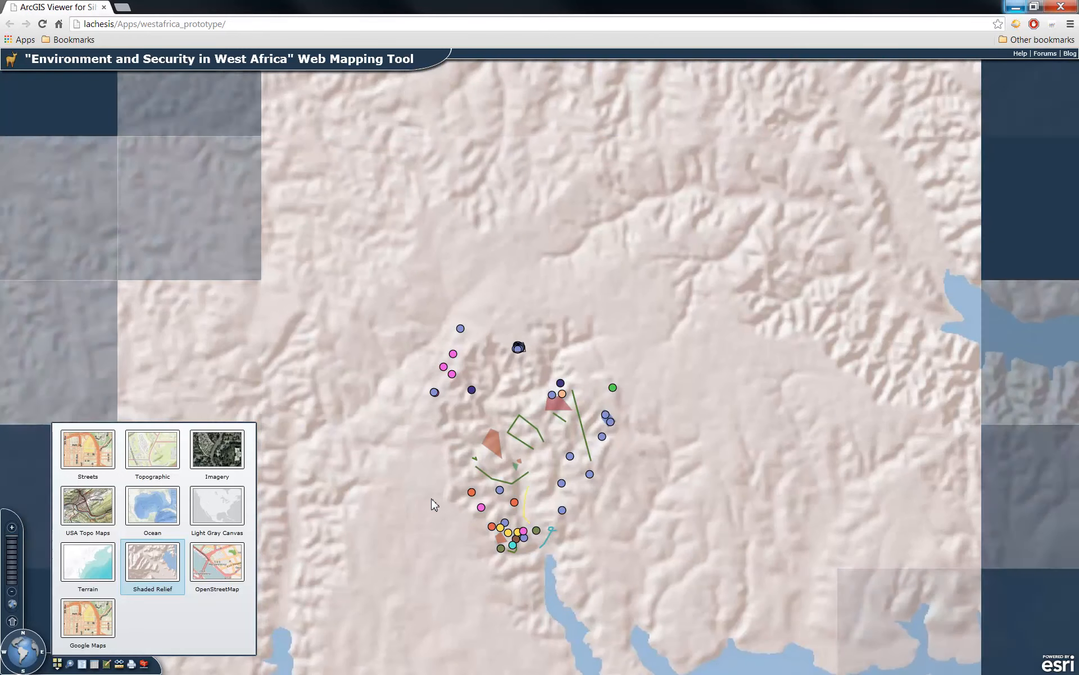
{"action": "scroll", "coordinate": [434, 504], "scroll_direction": "down", "scroll_amount": 2}
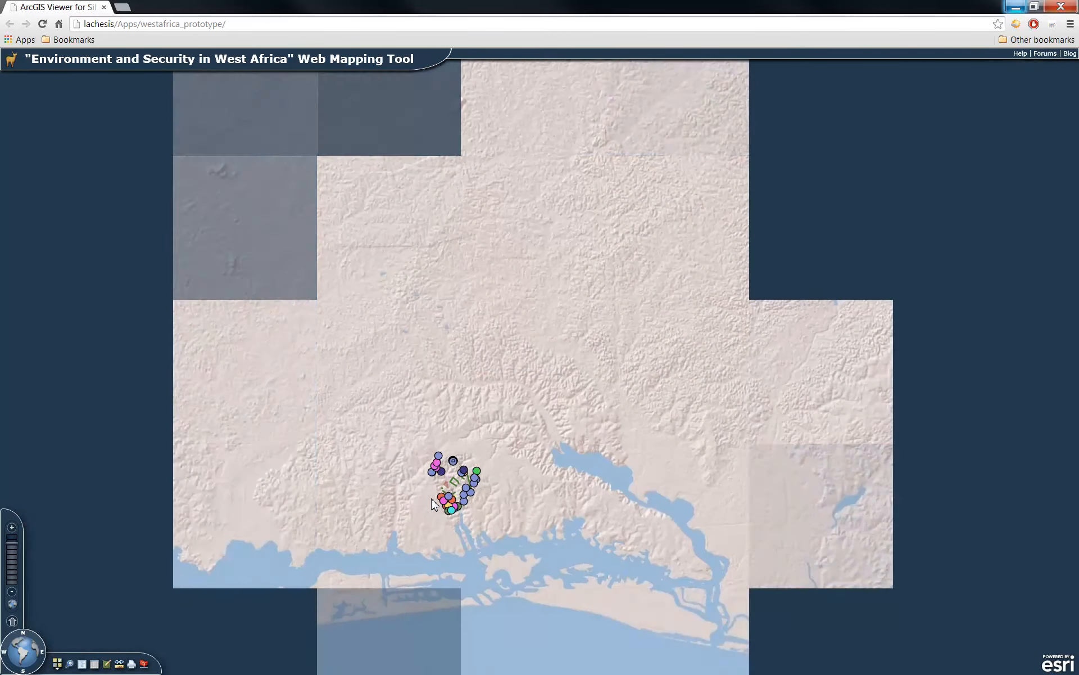
{"action": "scroll", "coordinate": [435, 505], "scroll_direction": "down", "scroll_amount": 1}
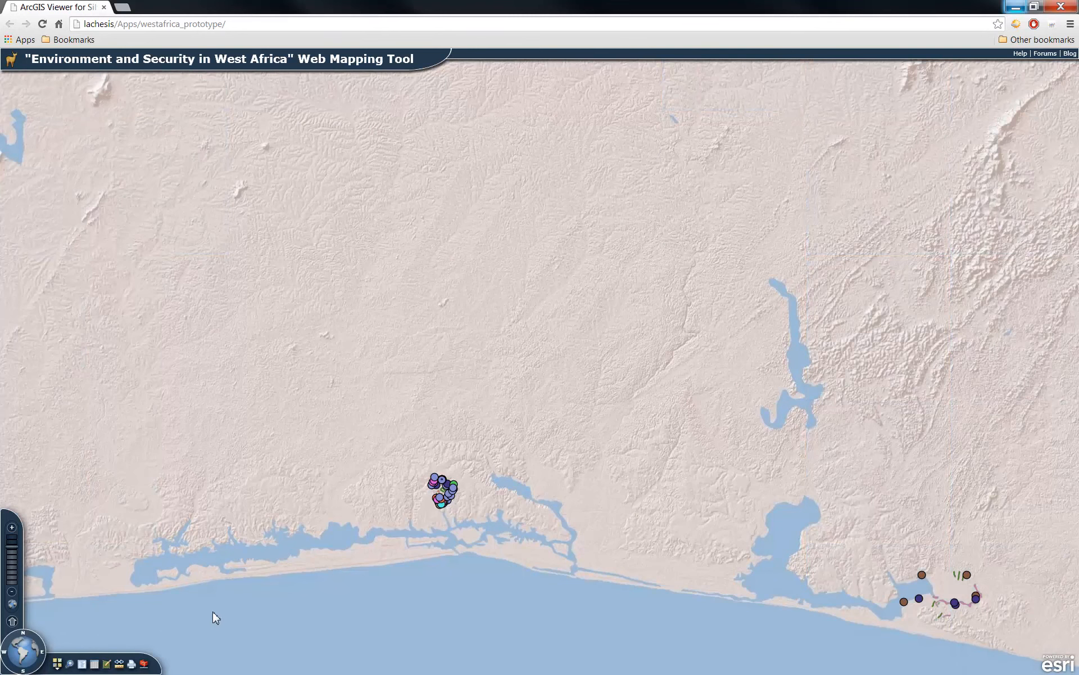
{"action": "left_click", "coordinate": [57, 664]}
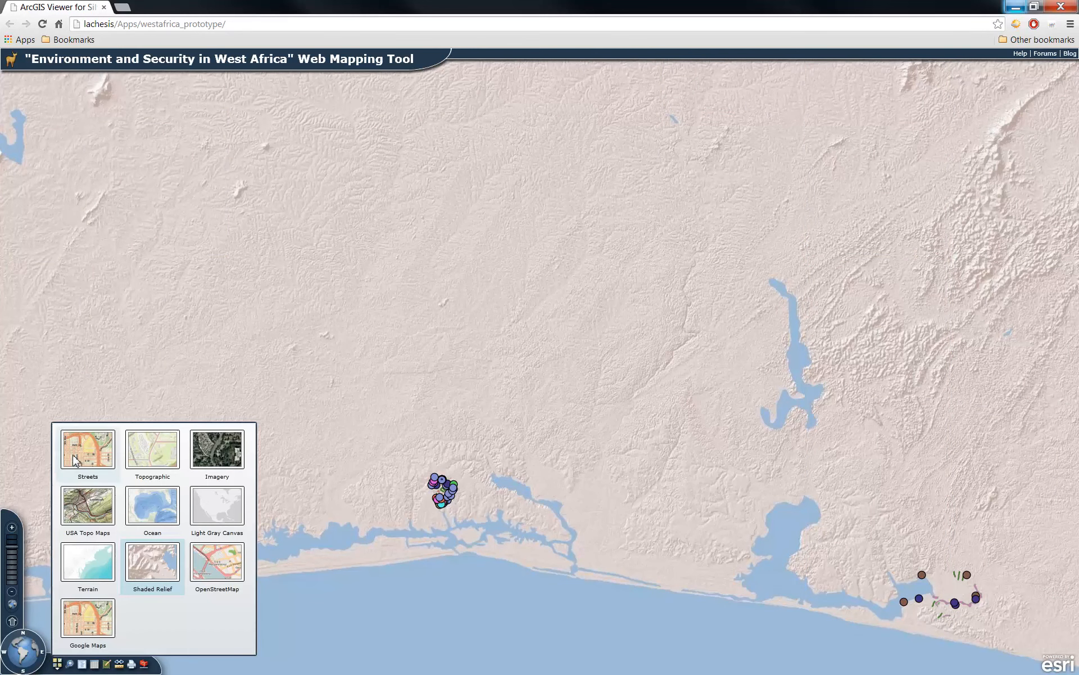
{"action": "left_click", "coordinate": [225, 559]}
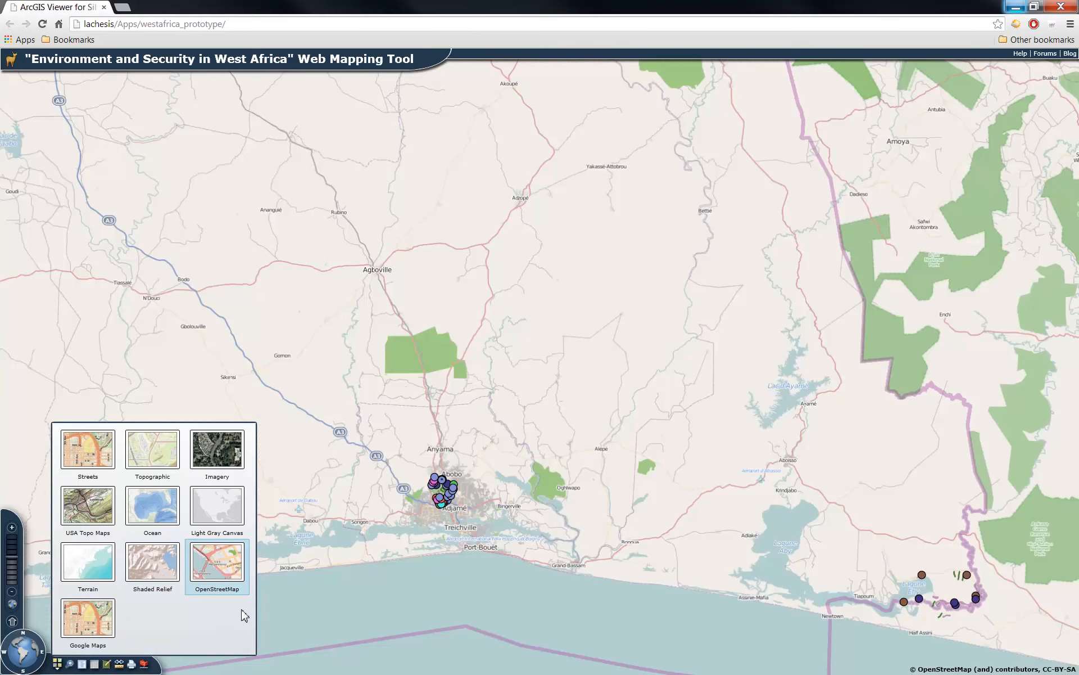
- Switch the basemap to Google Maps, close the basemap gallery and frame the forest with its mapped points, lines and polygons
{"action": "left_click", "coordinate": [95, 626]}
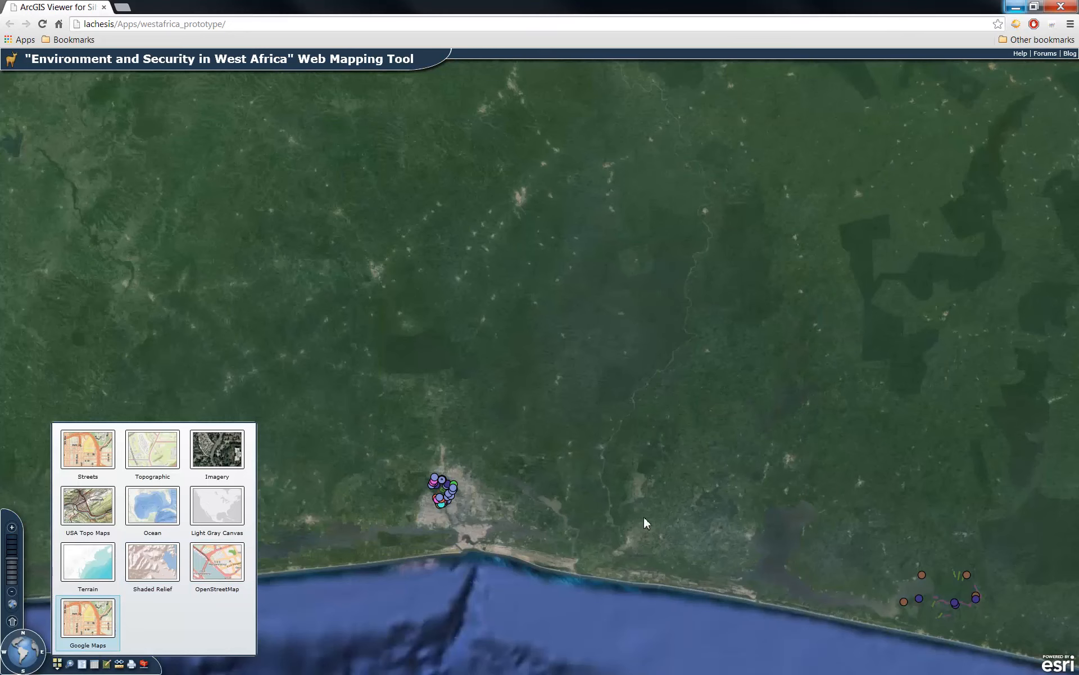
{"action": "left_click", "coordinate": [734, 505]}
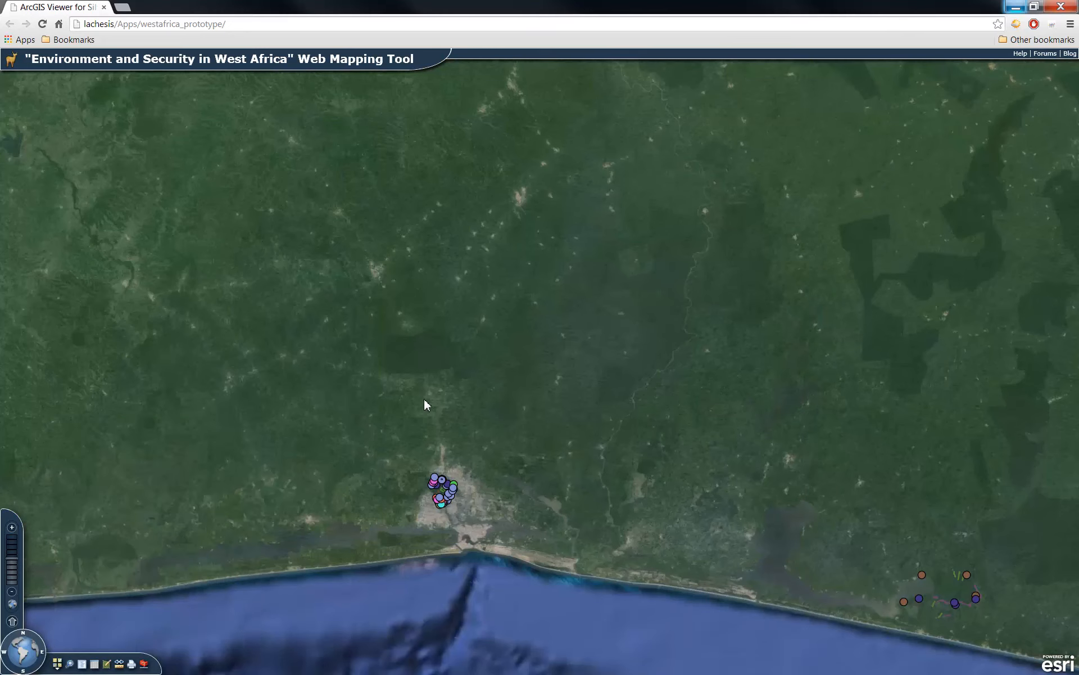
{"action": "scroll", "coordinate": [423, 502], "scroll_direction": "down", "scroll_amount": 1}
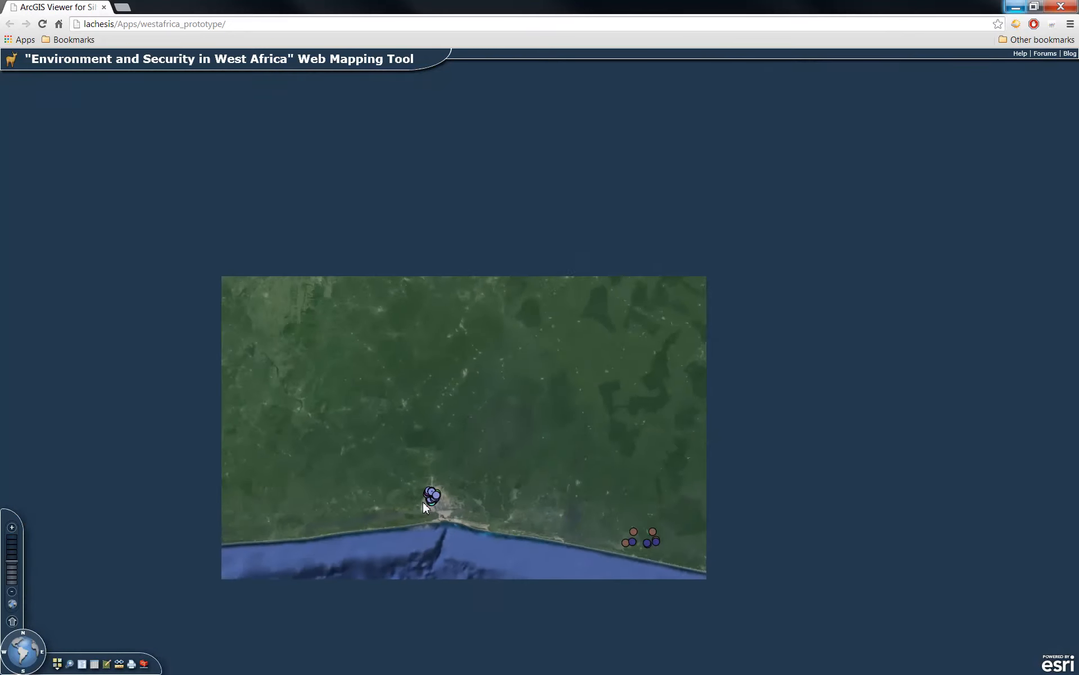
{"action": "scroll", "coordinate": [422, 502], "scroll_direction": "up", "scroll_amount": 3}
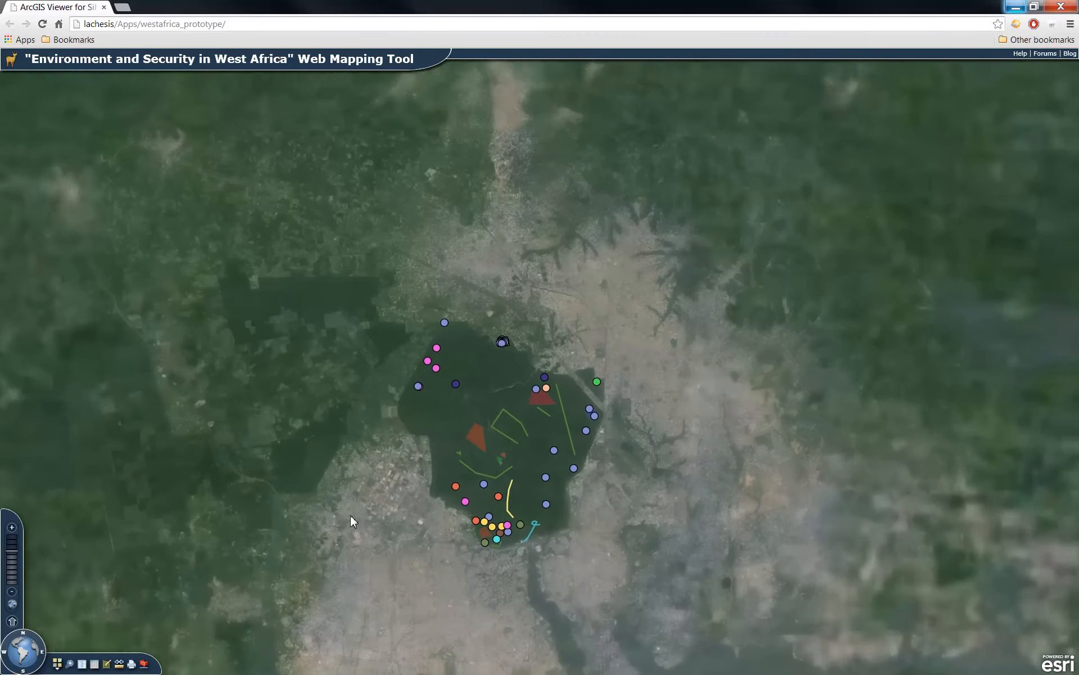
{"action": "scroll", "coordinate": [340, 520], "scroll_direction": "up", "scroll_amount": 1}
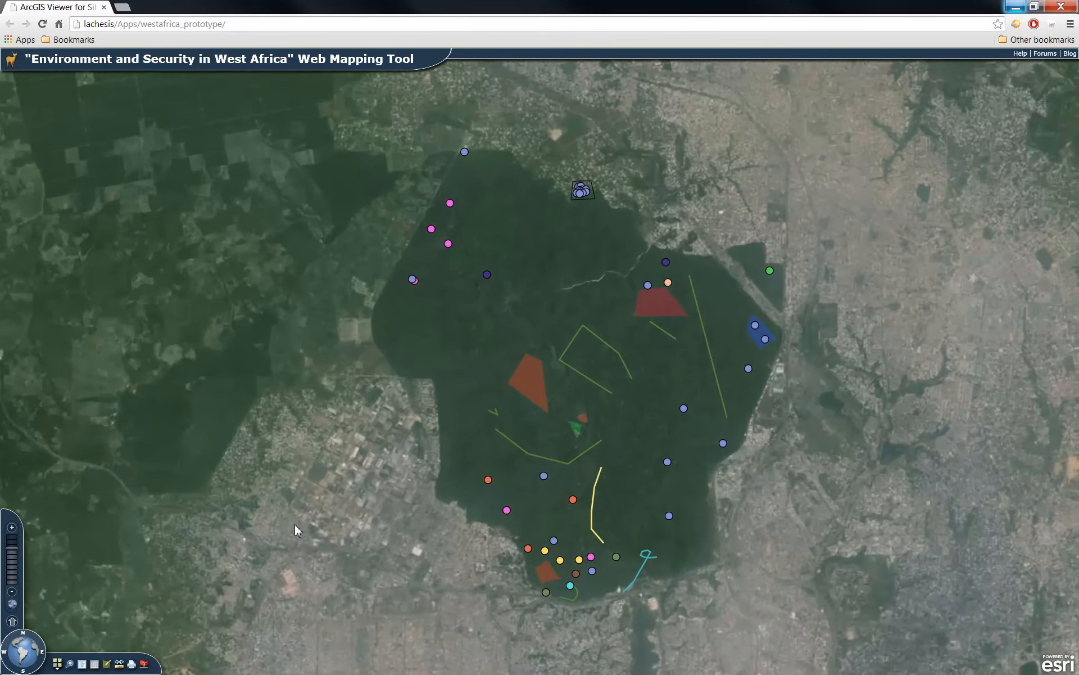
{"action": "left_click_drag", "start_coordinate": [303, 524], "coordinate": [252, 514]}
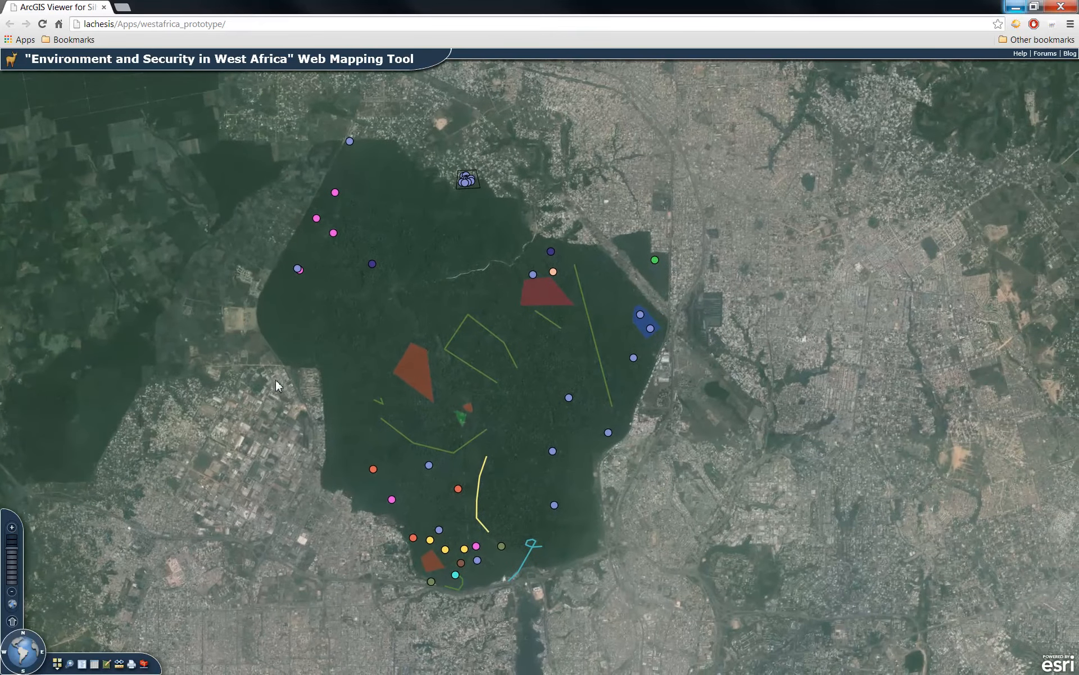